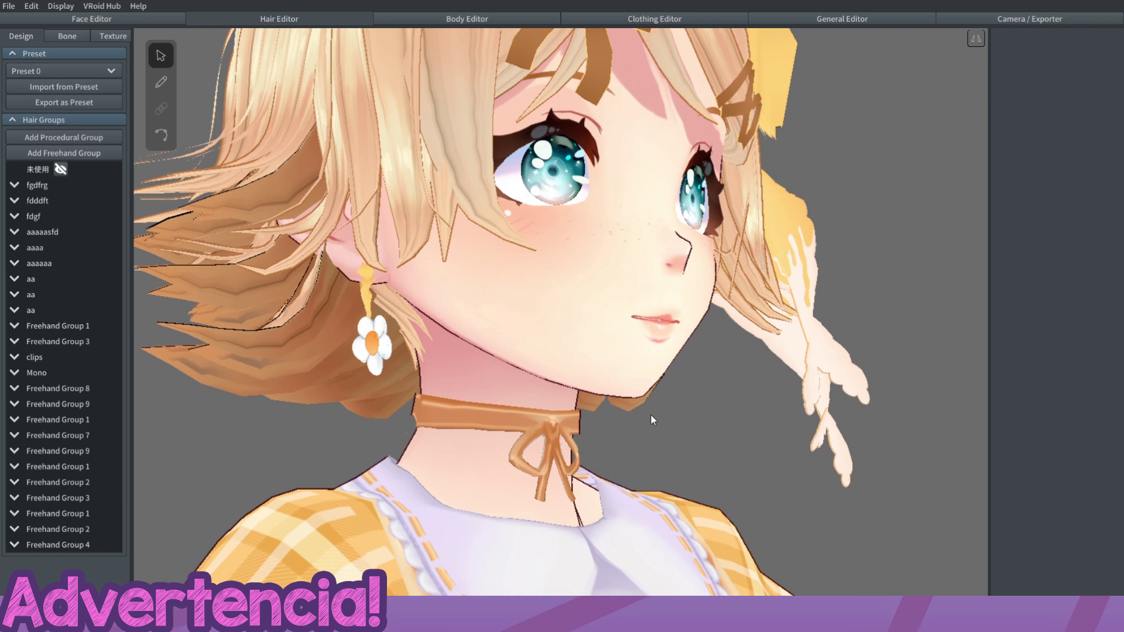
- Look over the blonde model's face and hair, and preview the Default animation
scroll(650, 413, down, 5)
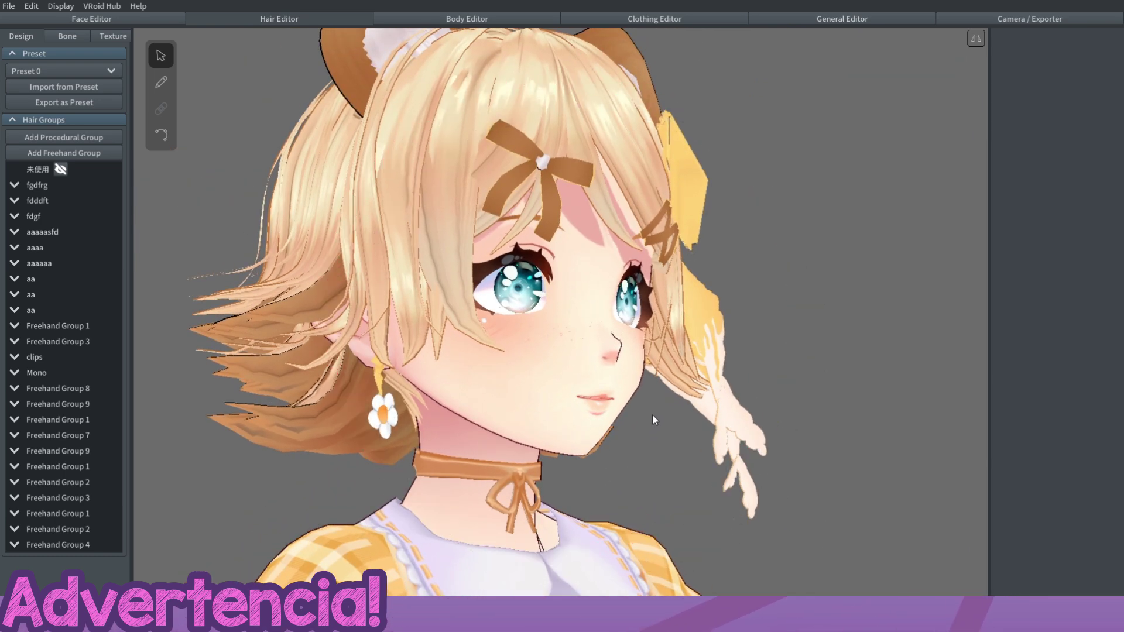
right_drag(773, 280, 739, 286)
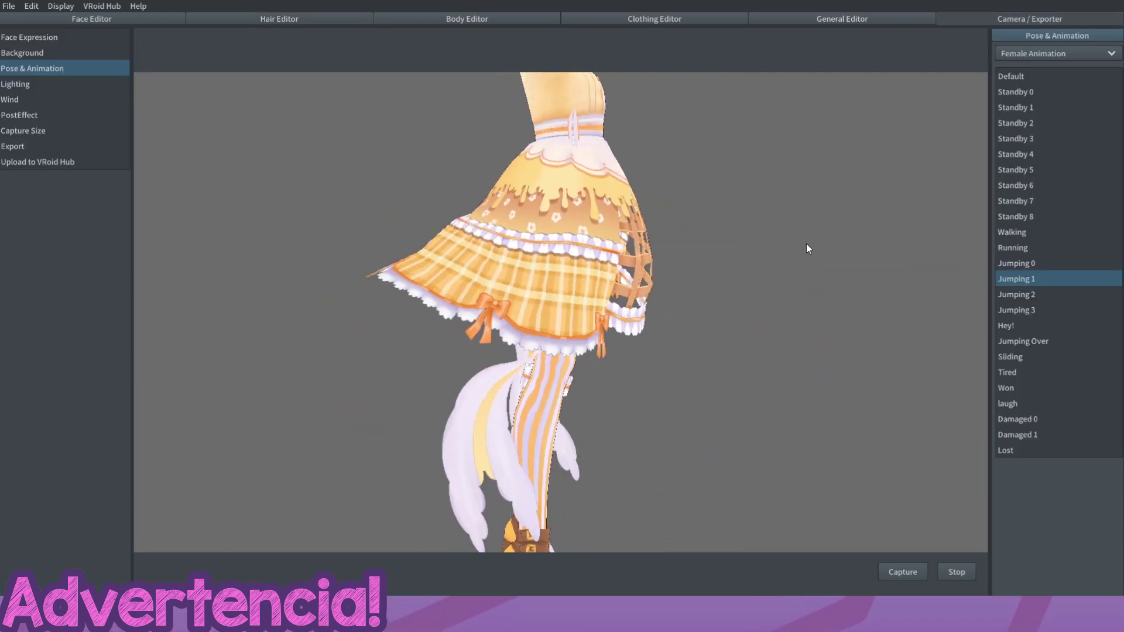
click(1021, 79)
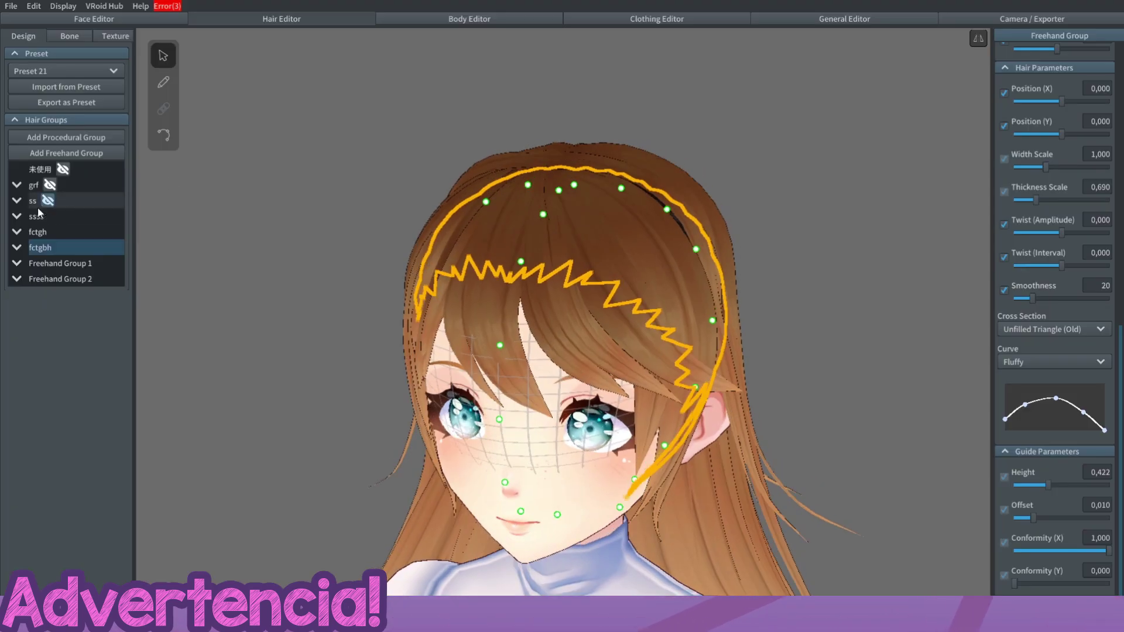
- Add a new freehand group based on the ssss hair group and raise its guide offset
click(35, 217)
click(36, 233)
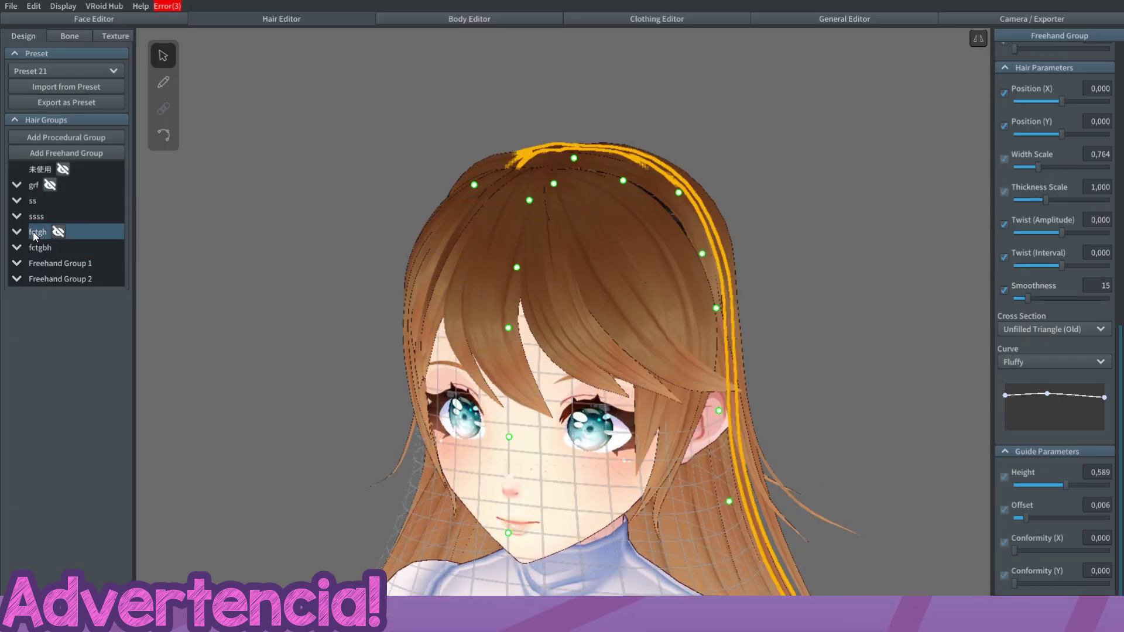
click(33, 218)
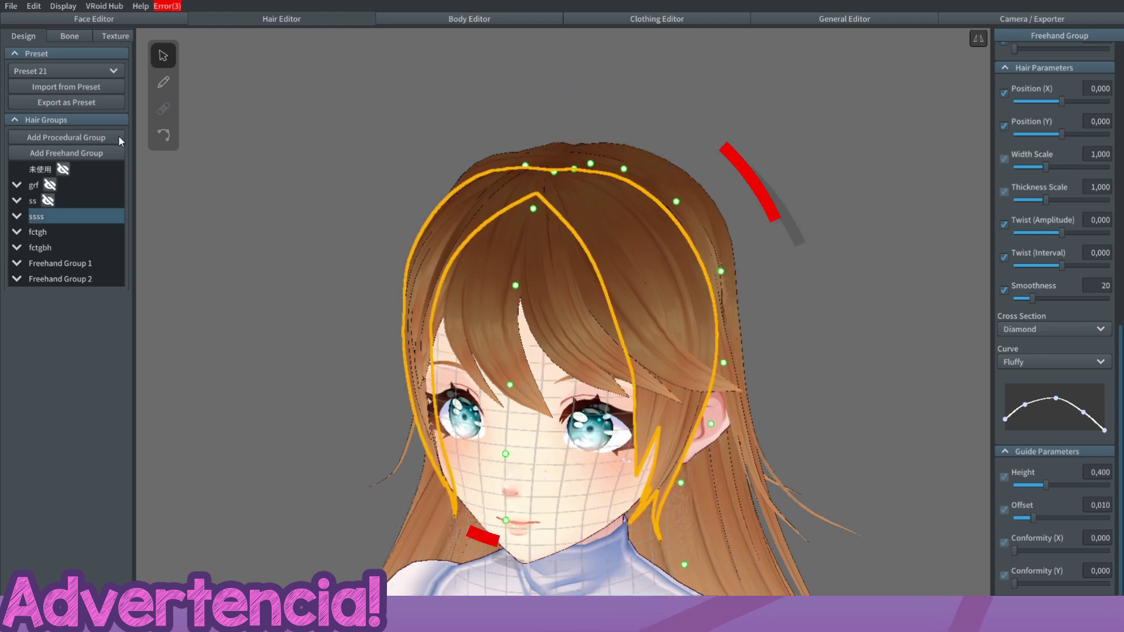
click(66, 153)
mouse_move(73, 299)
scroll(684, 332, down, 2)
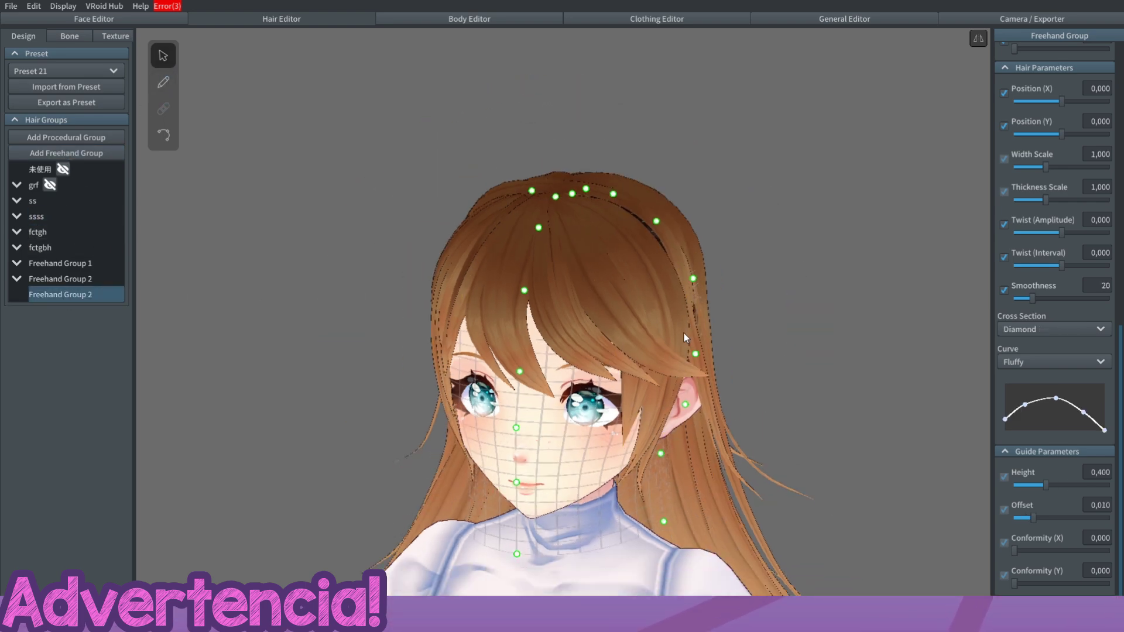
scroll(684, 332, up, 3)
drag(1052, 522, 1064, 515)
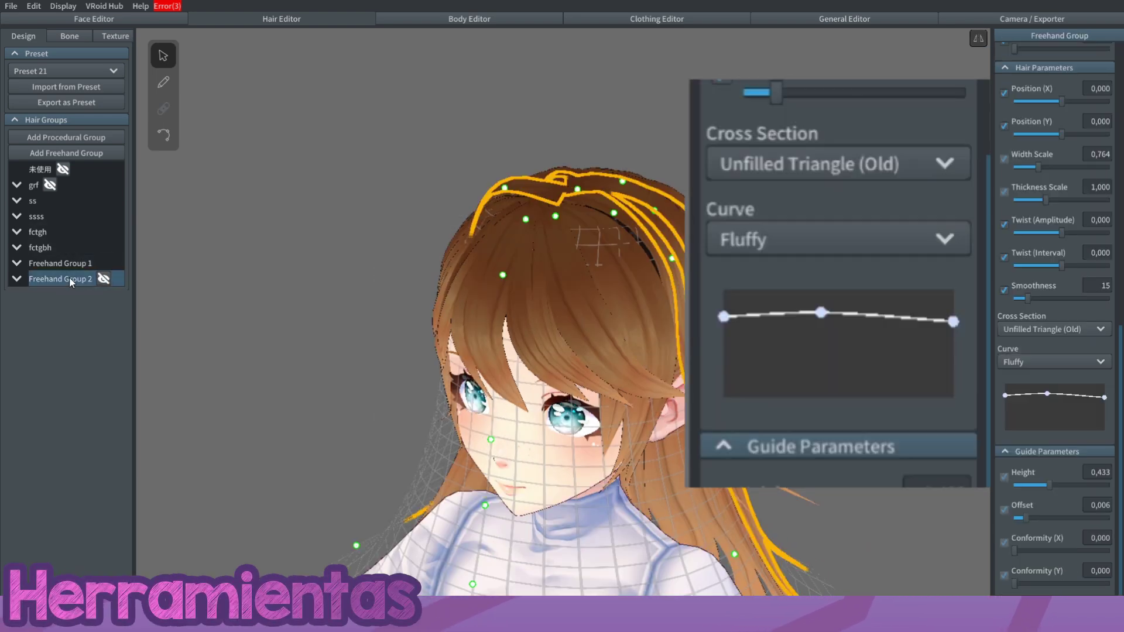
- Compare the cross section and curve settings of the existing hair groups, including Freehand Group 1, fctgbh, ssss and fctgh
click(61, 263)
click(45, 248)
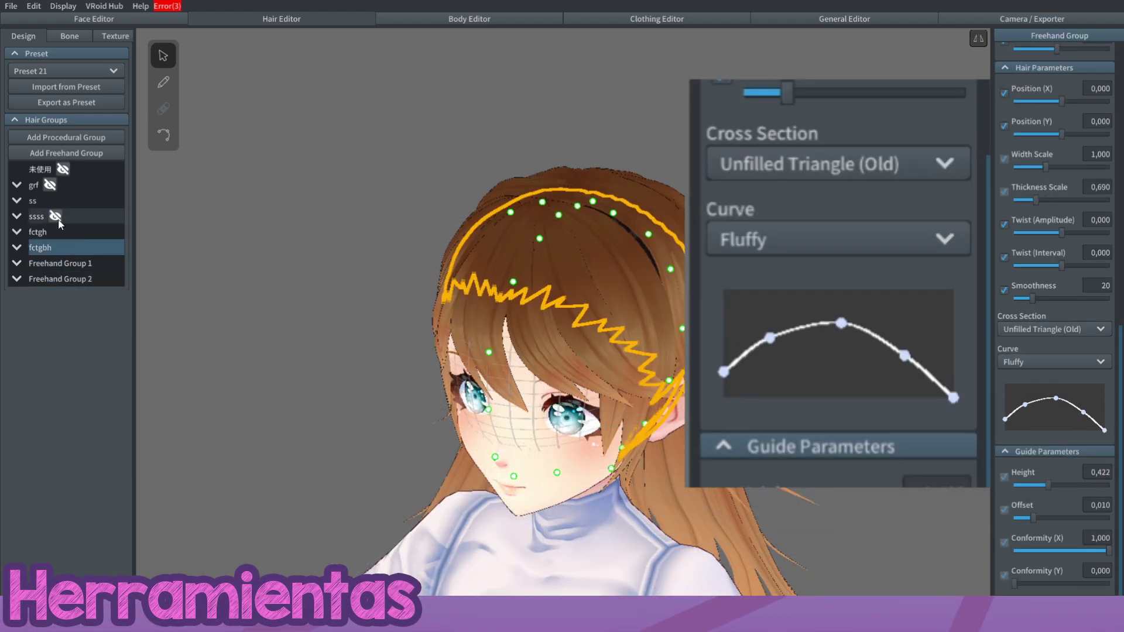
scroll(505, 258, up, 2)
click(36, 217)
click(37, 231)
click(38, 218)
- Add a freehand hair group with a guide offset of 0,026 and set its cross section to Flat
click(63, 153)
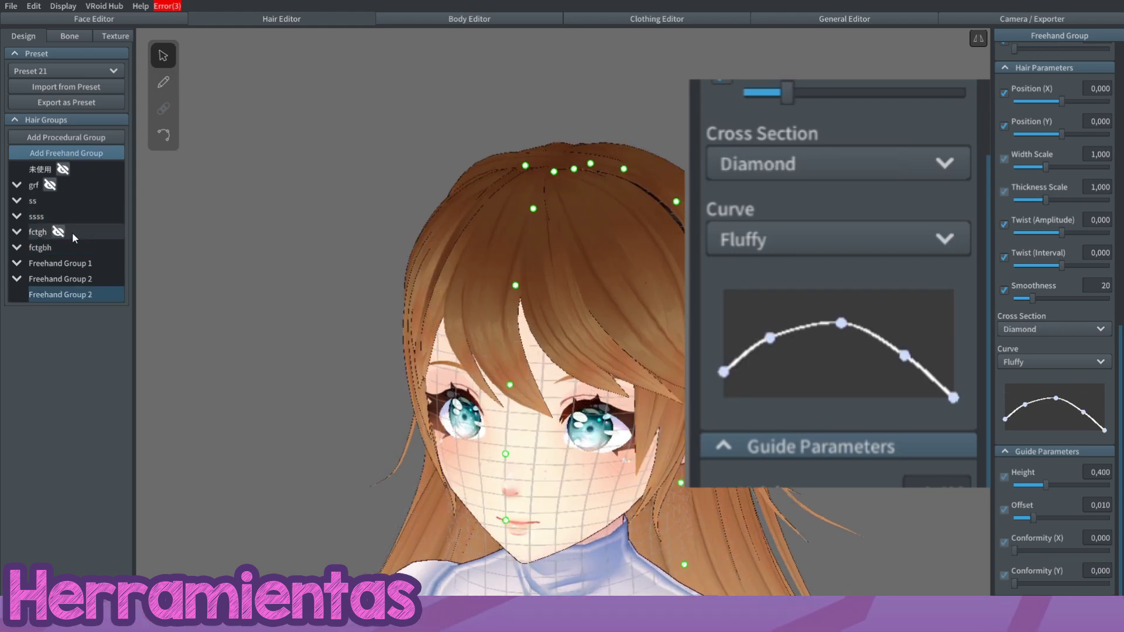
drag(1049, 519, 1064, 517)
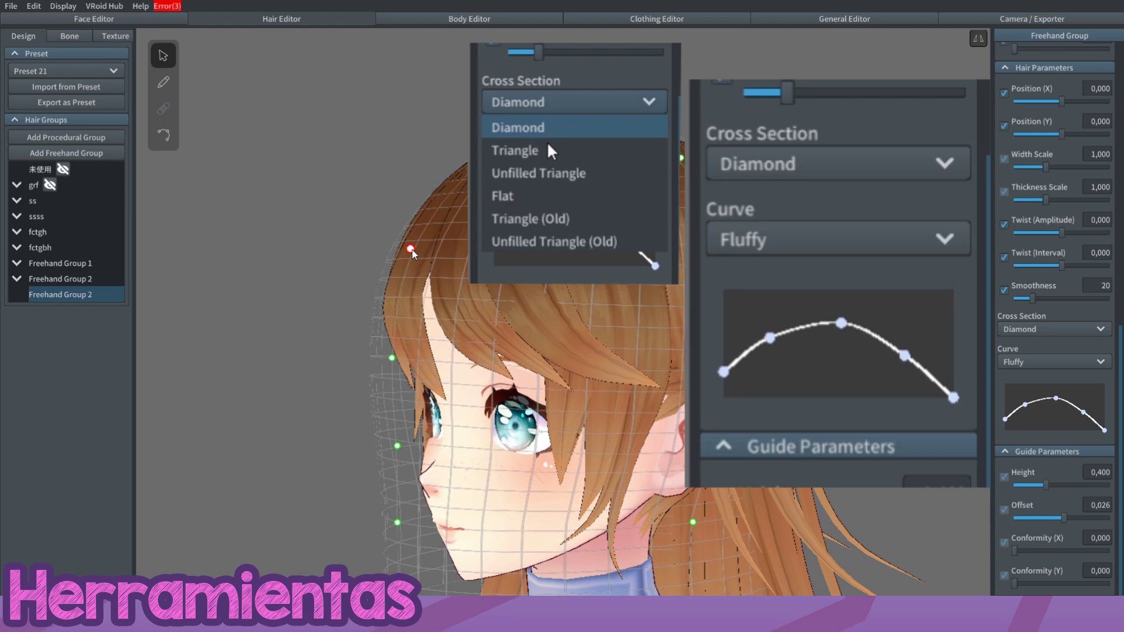
right_drag(597, 371, 574, 358)
scroll(665, 334, up, 3)
click(1046, 332)
click(1033, 390)
click(1048, 362)
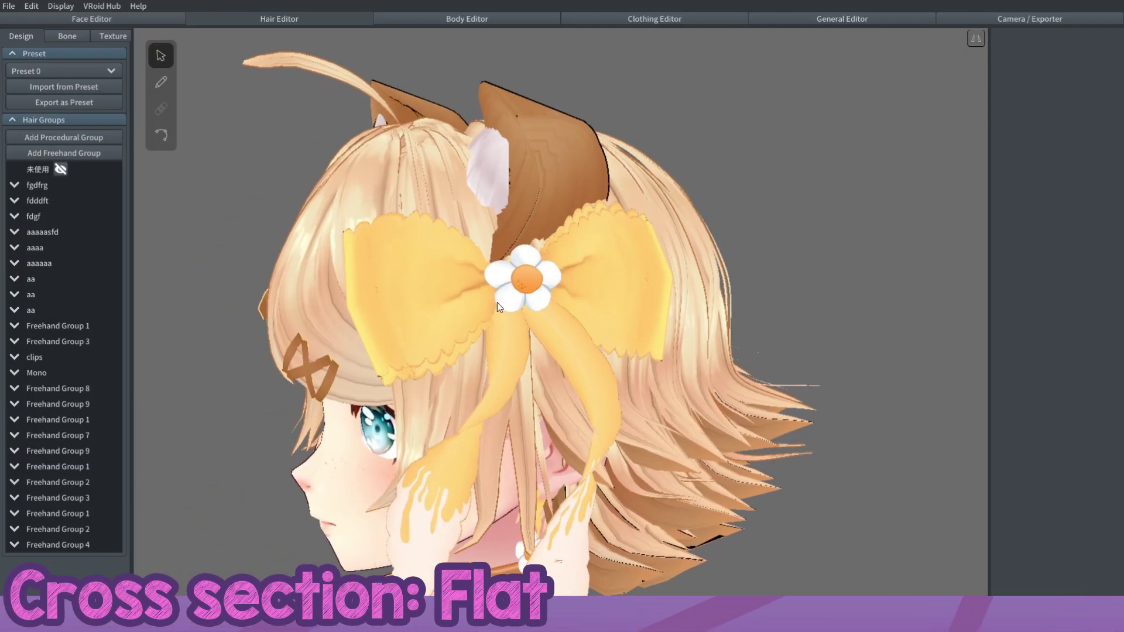
- Examine the bow, flower and hair clips on the blonde model from several angles
click(533, 298)
click(890, 388)
mouse_move(550, 439)
right_down()
mouse_move(625, 466)
mouse_move(656, 460)
mouse_move(524, 454)
mouse_move(559, 447)
mouse_move(600, 463)
mouse_move(631, 407)
mouse_move(621, 421)
mouse_move(665, 413)
mouse_move(698, 377)
mouse_move(638, 442)
right_up()
click(553, 368)
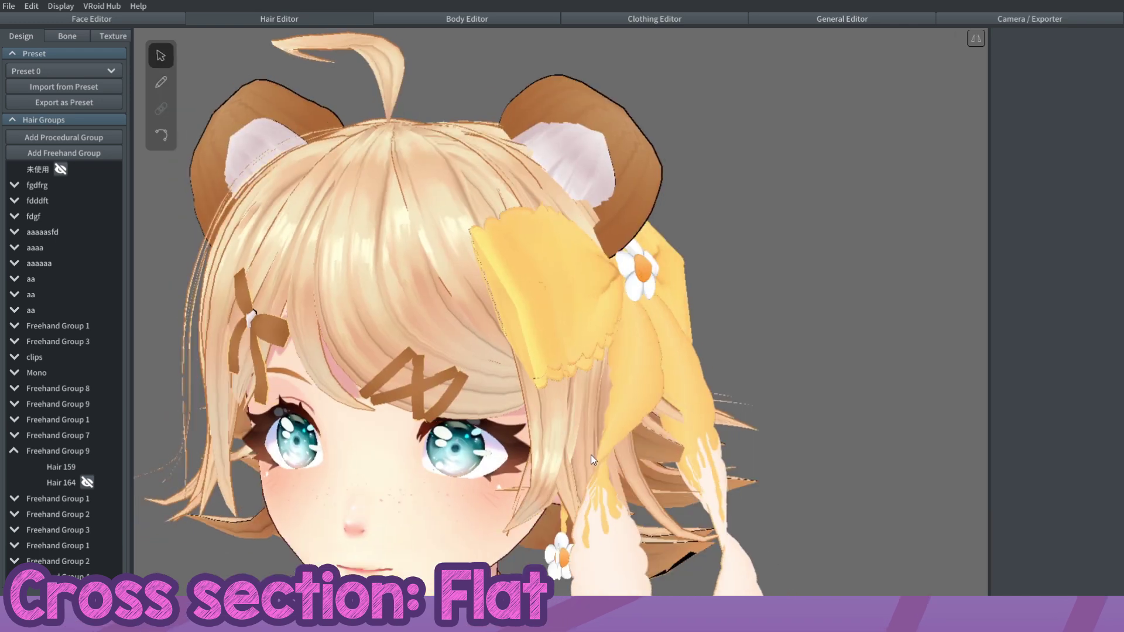
right_drag(591, 455, 621, 415)
scroll(606, 455, up, 2)
scroll(607, 455, down, 1)
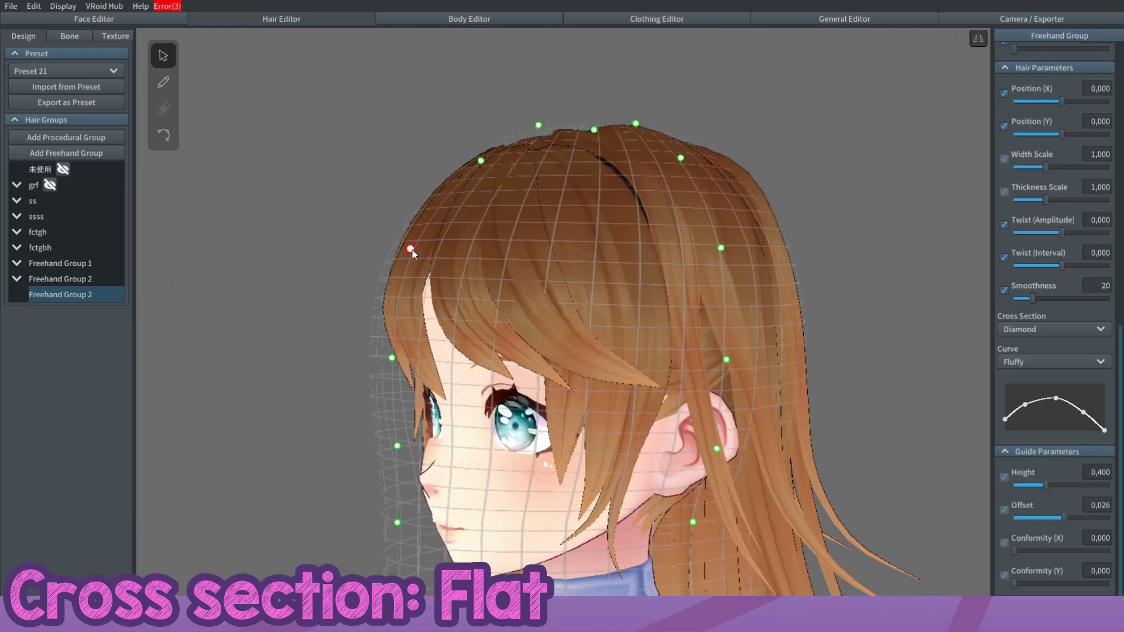
- Give the new hair group a Flat cross section and Straight curve, with width scale 0,912 and thickness scale 0,010
right_drag(593, 370, 624, 366)
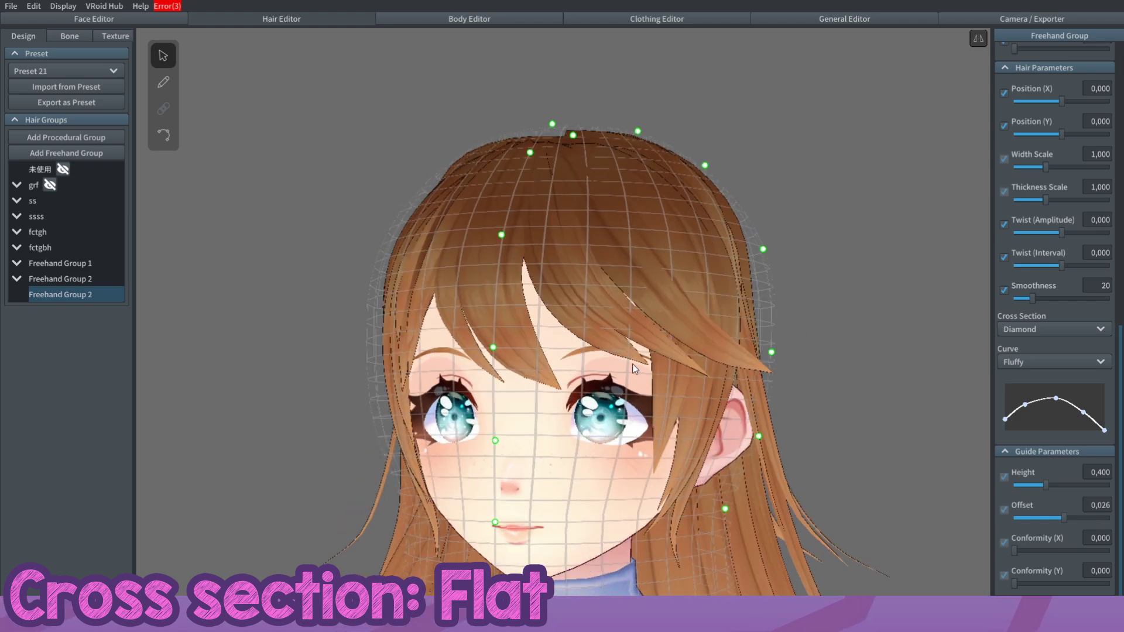
scroll(648, 342, up, 3)
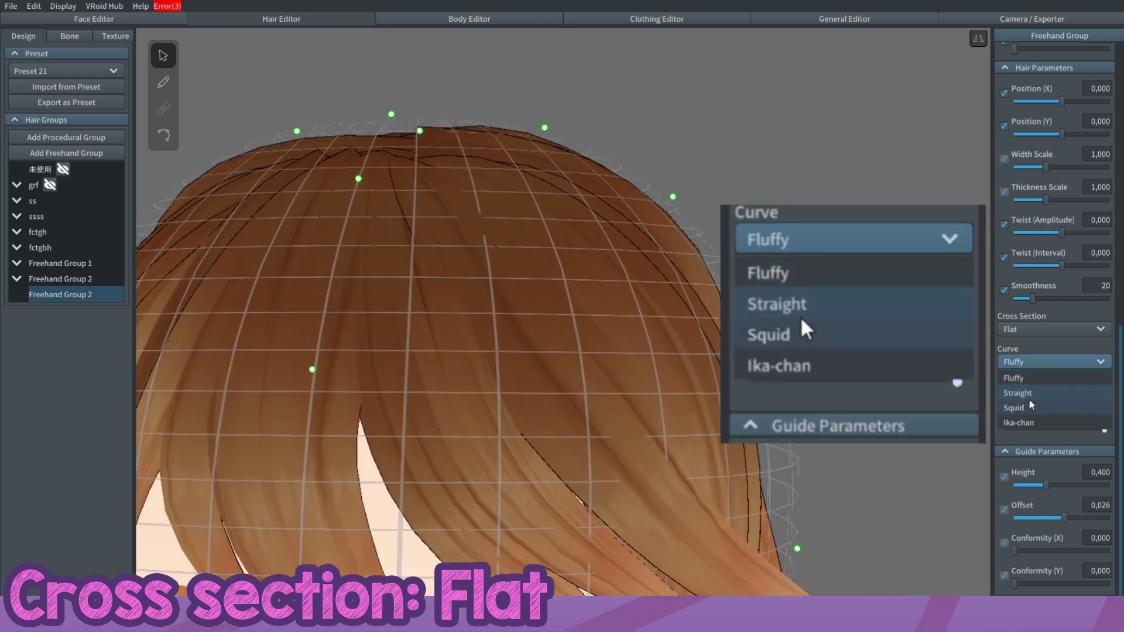
click(1004, 393)
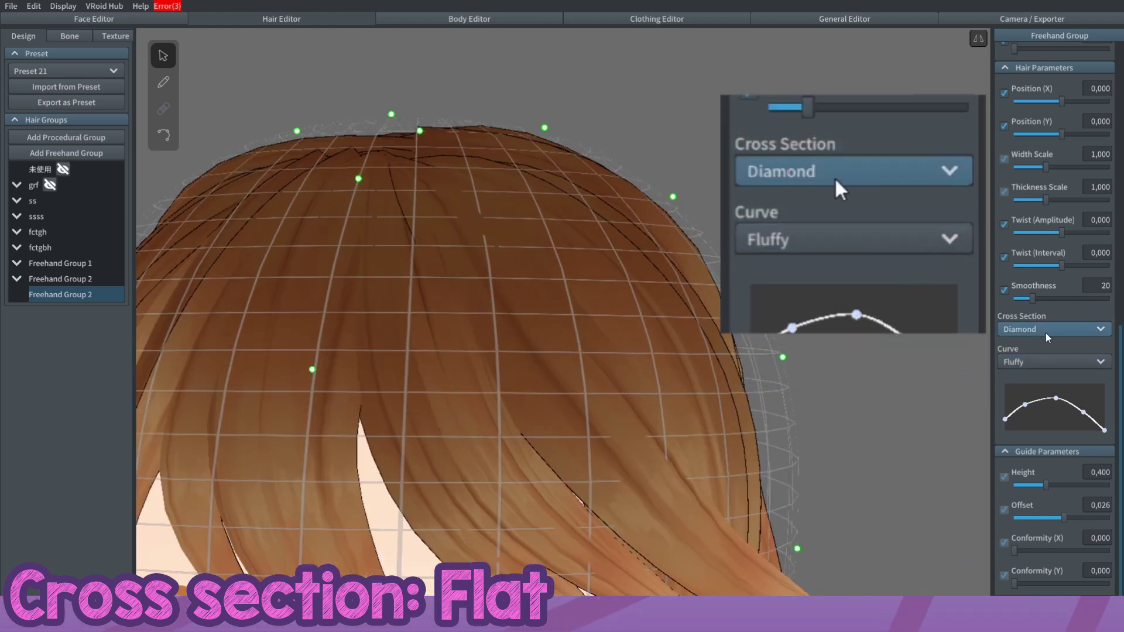
click(1047, 326)
click(1028, 381)
scroll(1052, 348, up, 2)
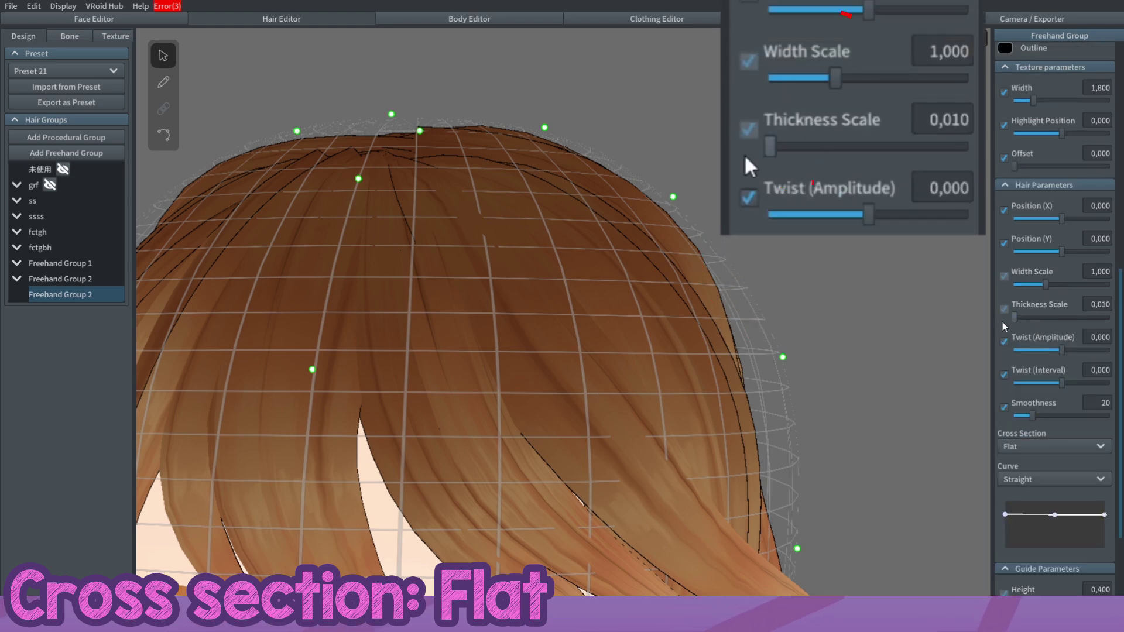
mouse_move(1045, 284)
mouse_down()
mouse_move(1032, 284)
mouse_move(1043, 284)
mouse_up()
scroll(1058, 333, up, 2)
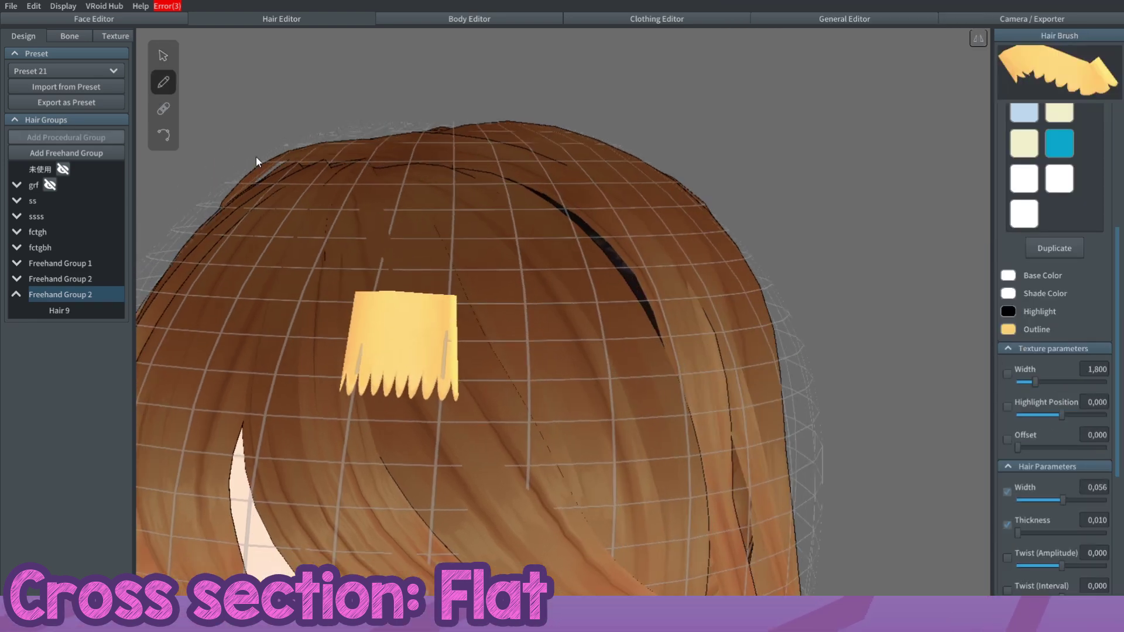
- Reshape the flat yellow strand on the fringe by moving its control point
click(376, 316)
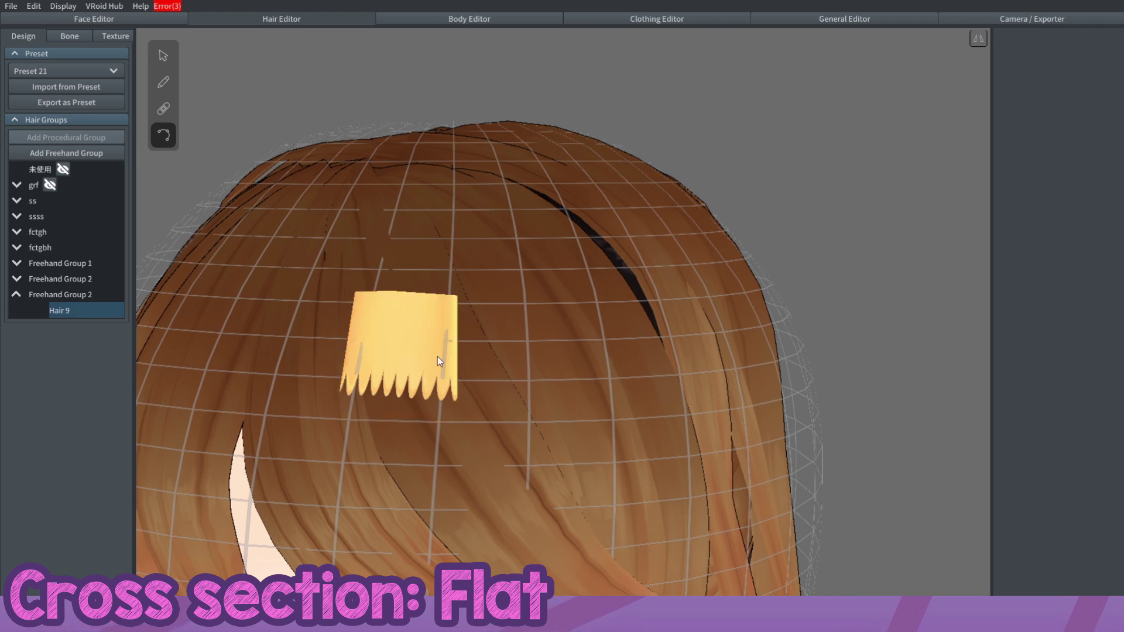
mouse_move(454, 359)
mouse_down()
mouse_move(536, 366)
mouse_move(409, 356)
mouse_up()
click(163, 82)
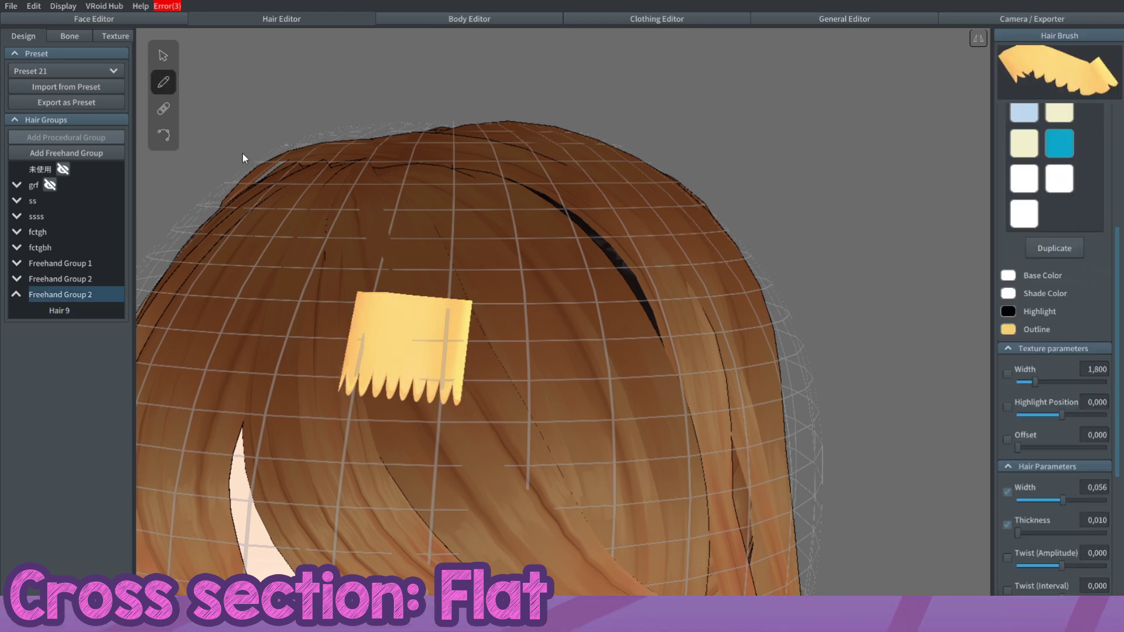
drag(321, 249, 649, 283)
click(163, 135)
drag(512, 271, 503, 201)
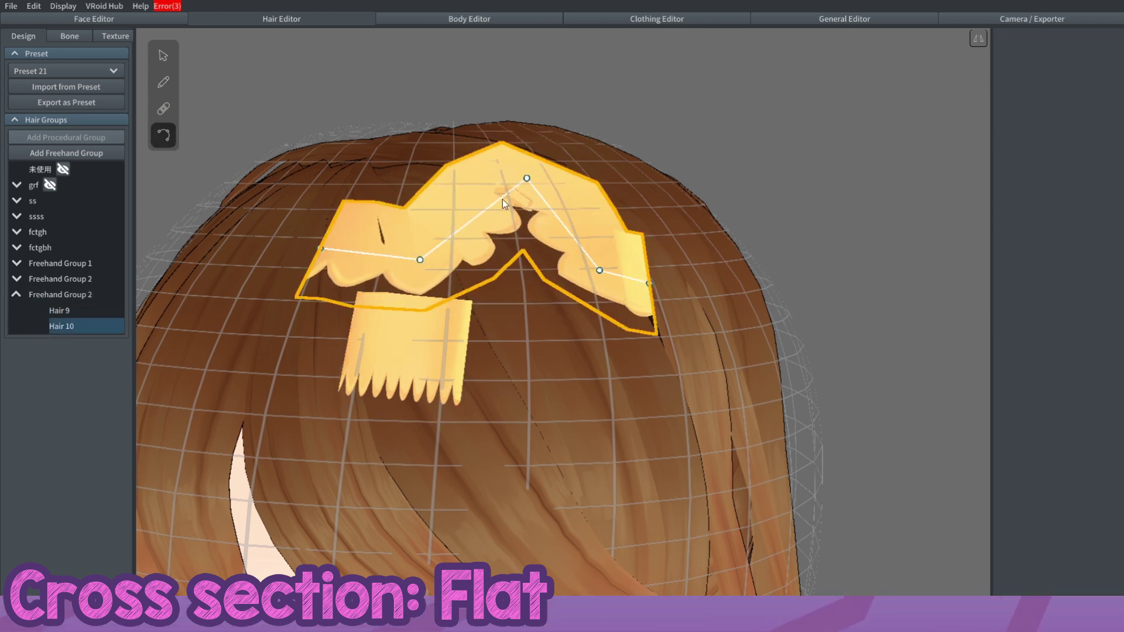
click(323, 247)
key(ctrl+z)
key(ctrl+z)
key(ctrl+z)
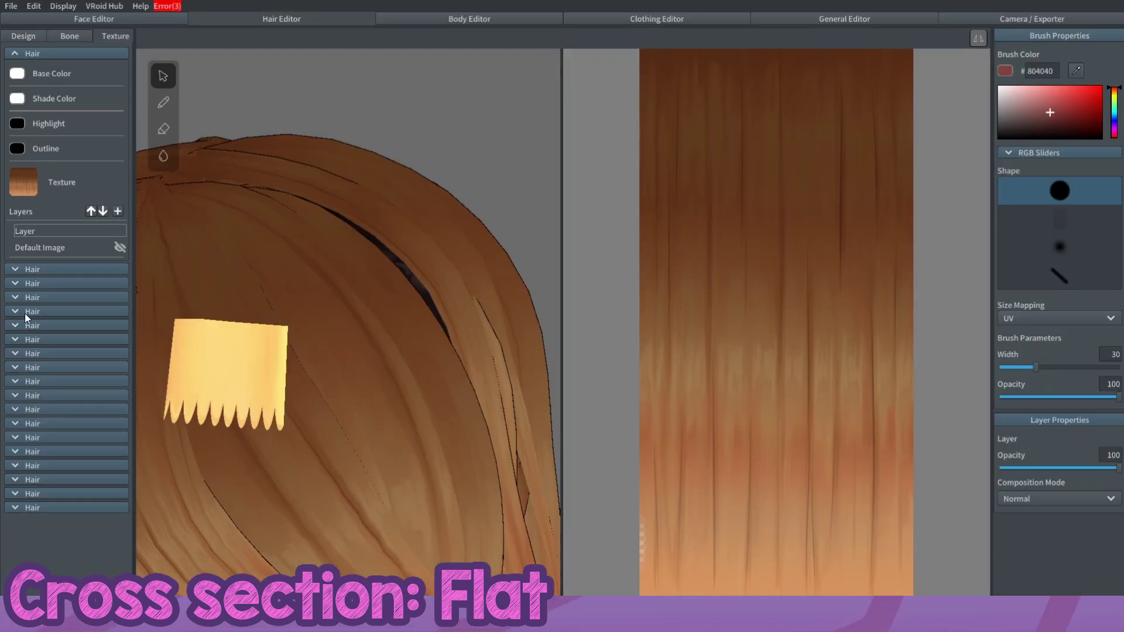
- Assign the last material, the moon-and-star texture, to the flat strand
click(24, 314)
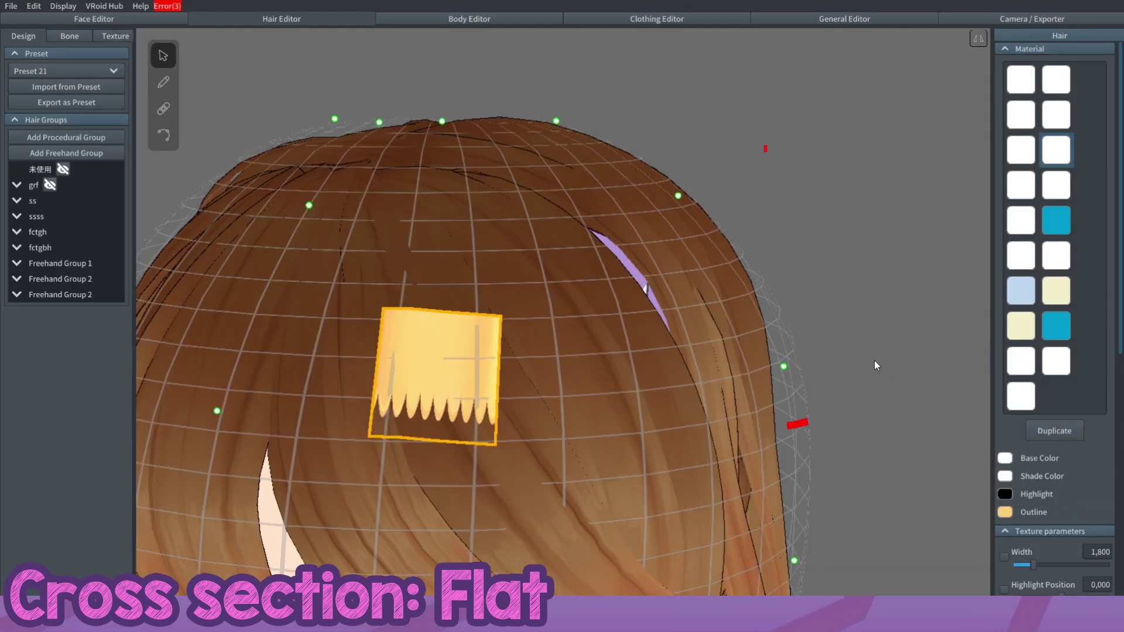
click(1021, 398)
scroll(1054, 293, down, 6)
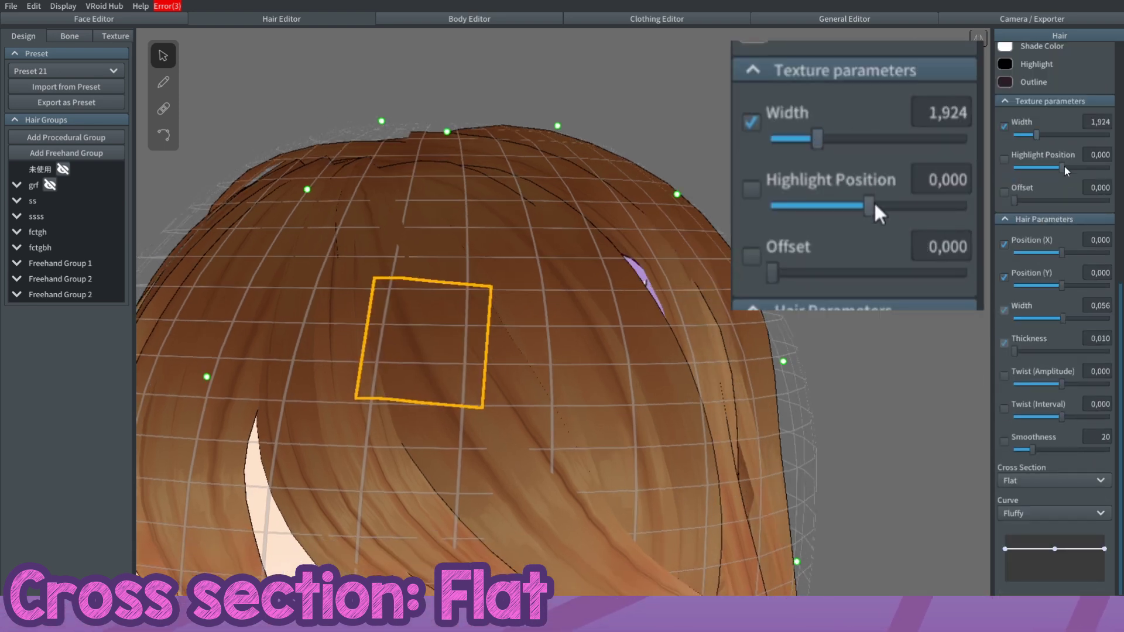
- Set the strand's texture width to 1,000, highlight position to -1,000 and texture offset to 0,196
drag(1014, 167, 1015, 200)
scroll(1059, 194, up, 3)
drag(1034, 330, 1015, 331)
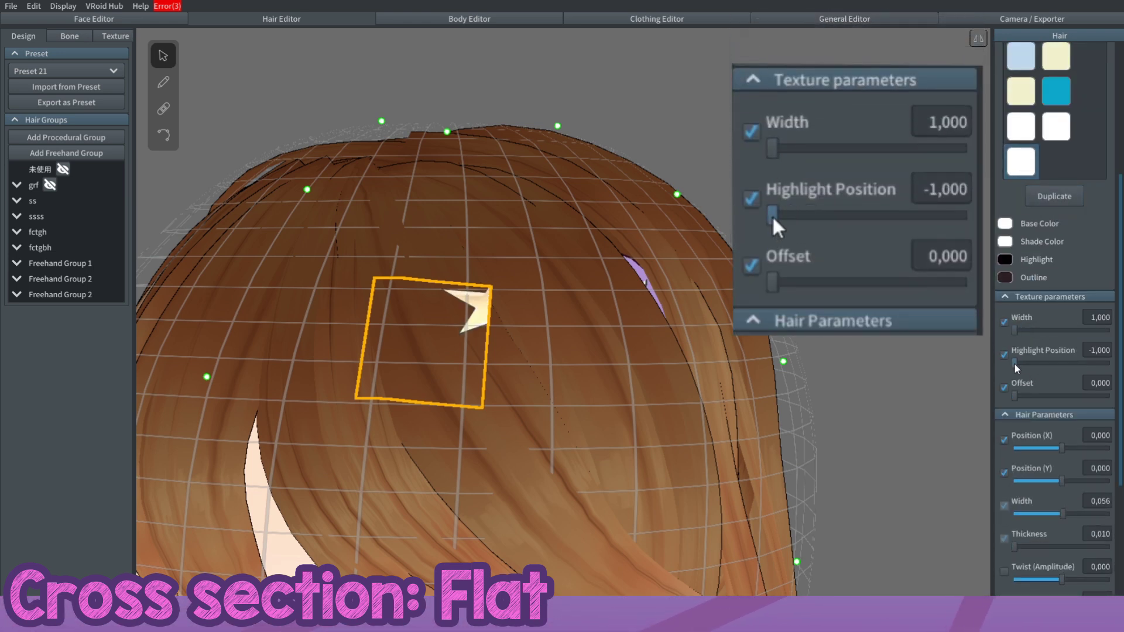
drag(1014, 396, 1034, 396)
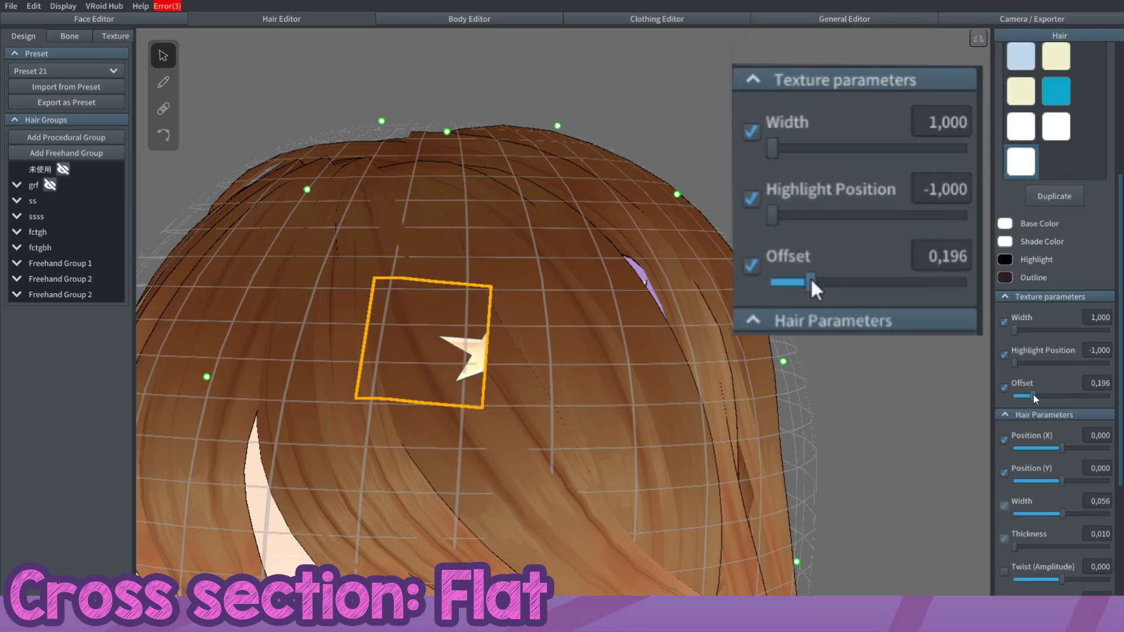
- Fine-tune the strand's texture width, highlight position and offset so the whole moon and star fit on it
drag(1016, 332, 1060, 360)
right_drag(675, 336, 614, 319)
drag(1032, 396, 1039, 397)
drag(1024, 331, 1011, 344)
drag(1040, 397, 1036, 397)
right_drag(732, 387, 667, 396)
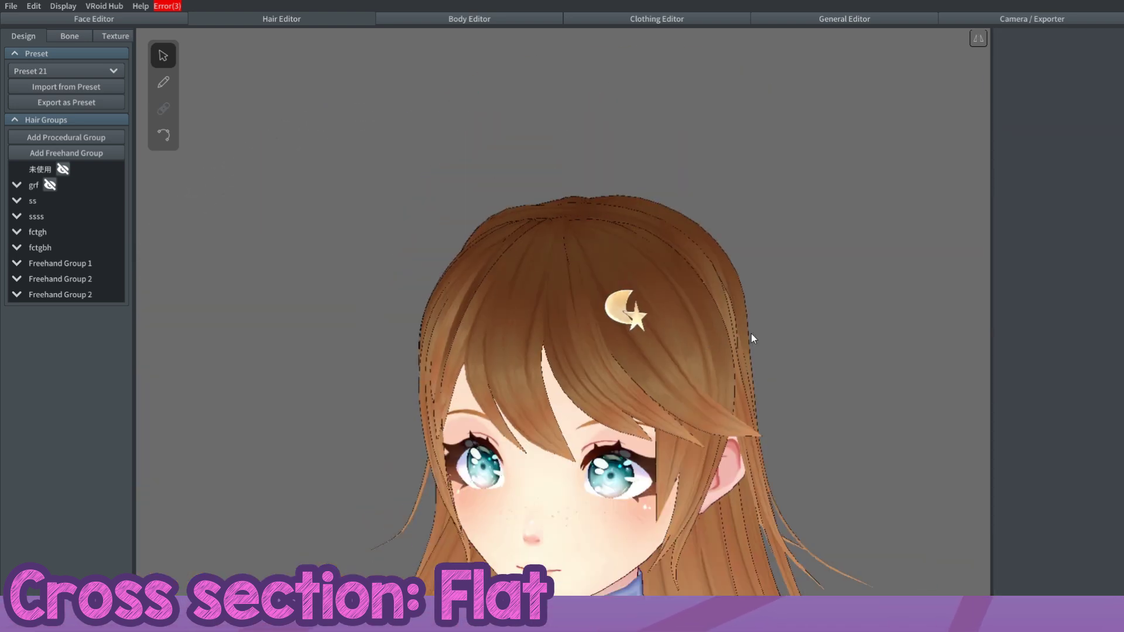
- Add the moon-and-star strand to the bone group of the purple fringe strand beneath it
scroll(751, 334, up, 5)
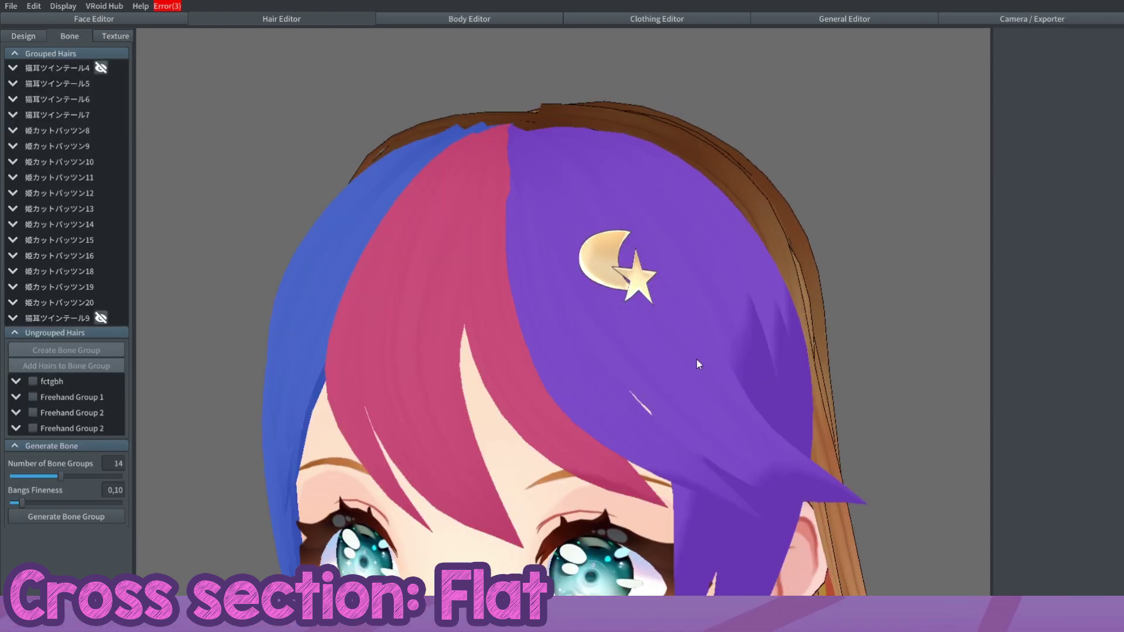
click(698, 362)
scroll(673, 328, down, 3)
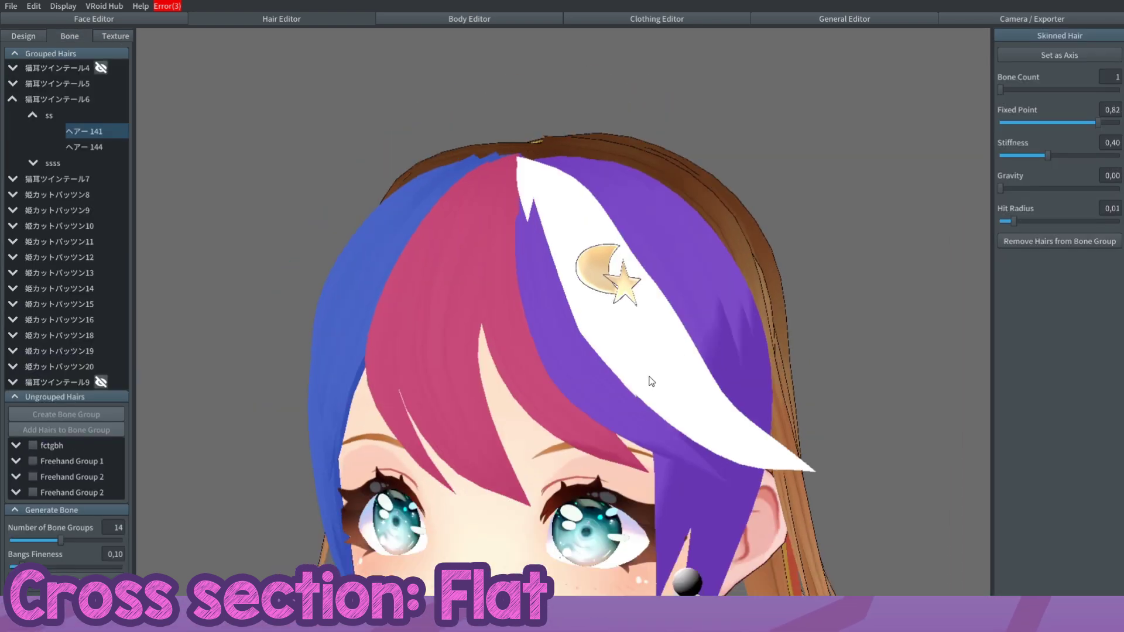
right_drag(565, 248, 633, 349)
scroll(723, 329, up, 3)
click(571, 332)
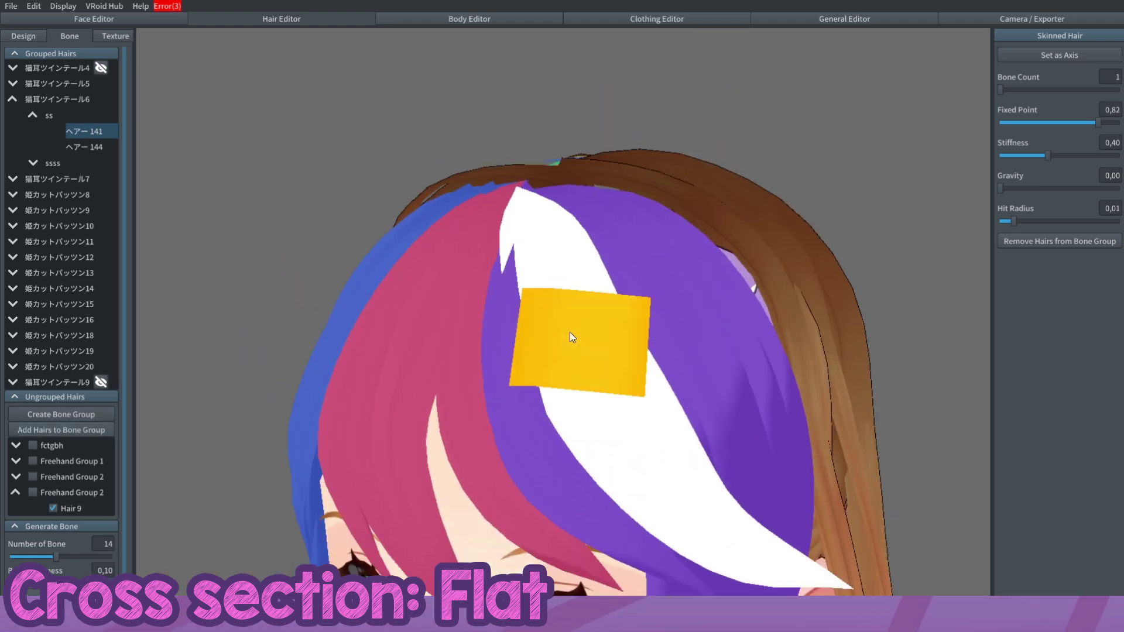
click(32, 430)
- Preview the model with the Jumping 3 animation to check how the hair clip moves
scroll(597, 406, down, 4)
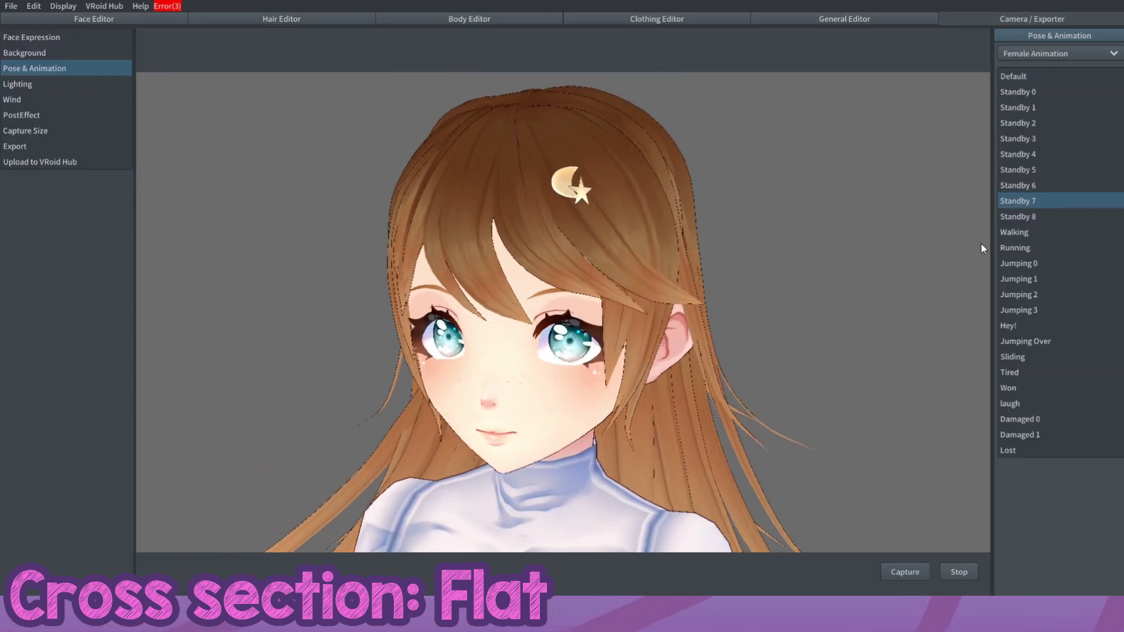
click(1080, 310)
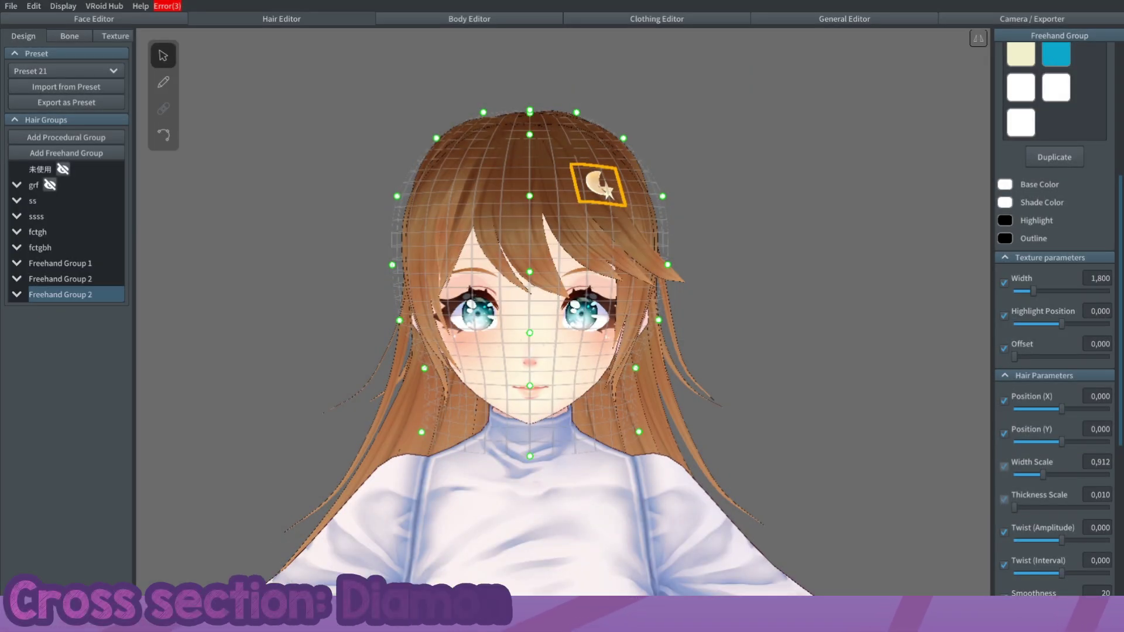
- Add another freehand hair group below the moon-and-star clip's group
scroll(489, 313, up, 5)
right_drag(489, 313, 655, 387)
scroll(654, 387, down, 3)
middle_drag(654, 383, 539, 370)
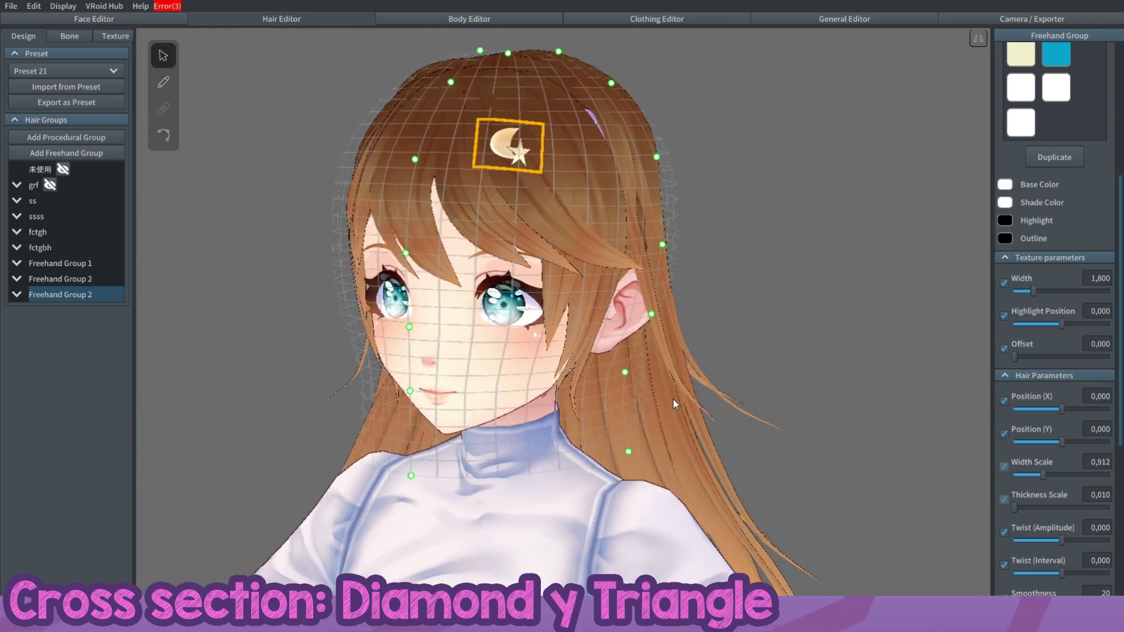
right_drag(539, 369, 93, 325)
right_drag(650, 433, 673, 451)
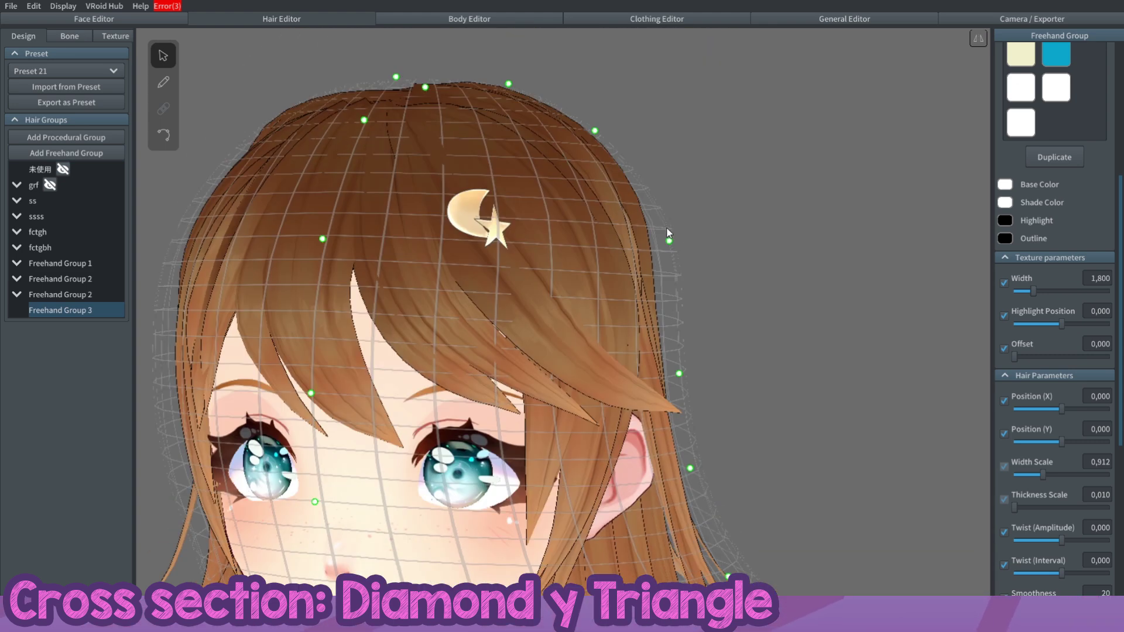
- Pull the new group's guide mesh points at the side of the head inward, closer to the hair
right_drag(669, 233, 621, 237)
drag(601, 243, 581, 245)
right_drag(628, 296, 630, 272)
drag(612, 270, 600, 272)
right_drag(652, 429, 643, 413)
drag(635, 387, 625, 389)
right_drag(627, 393, 766, 399)
middle_drag(767, 400, 613, 404)
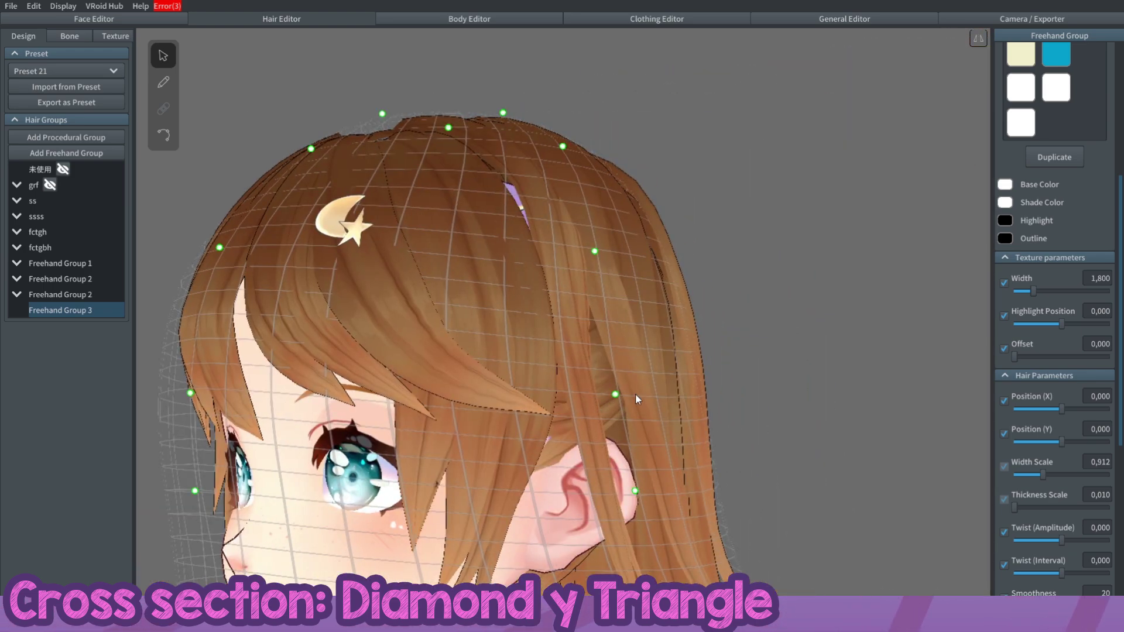
- Switch the hair brush's cross section from Flat to Triangle, facing the side of the head
right_drag(613, 401, 718, 385)
middle_drag(848, 378, 701, 441)
right_drag(701, 441, 601, 370)
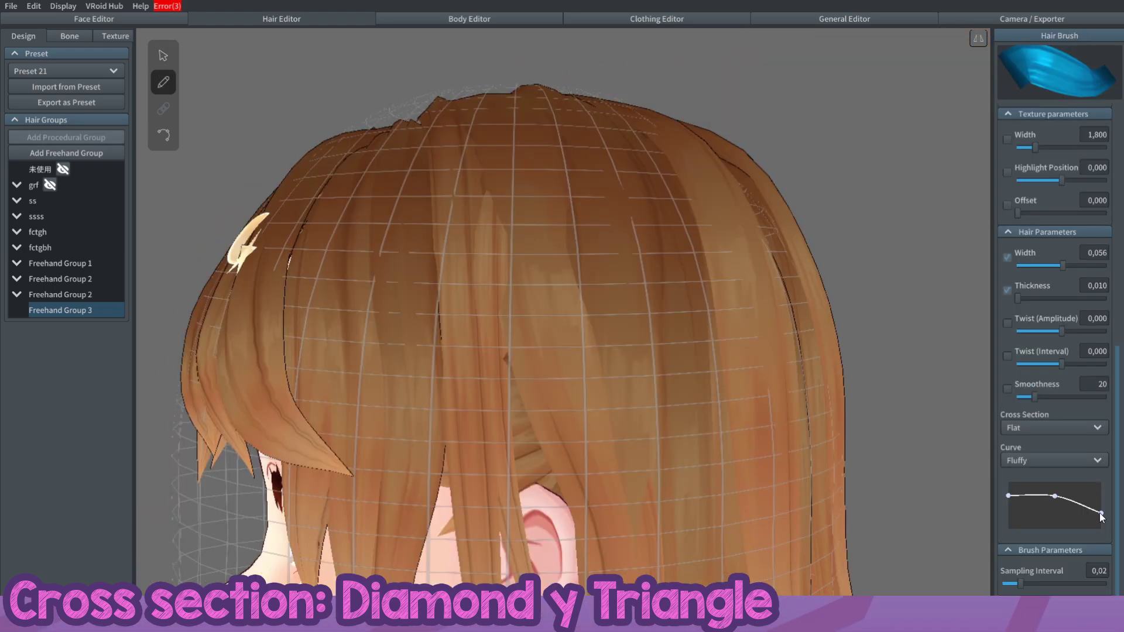
click(1042, 428)
click(1031, 457)
click(1040, 427)
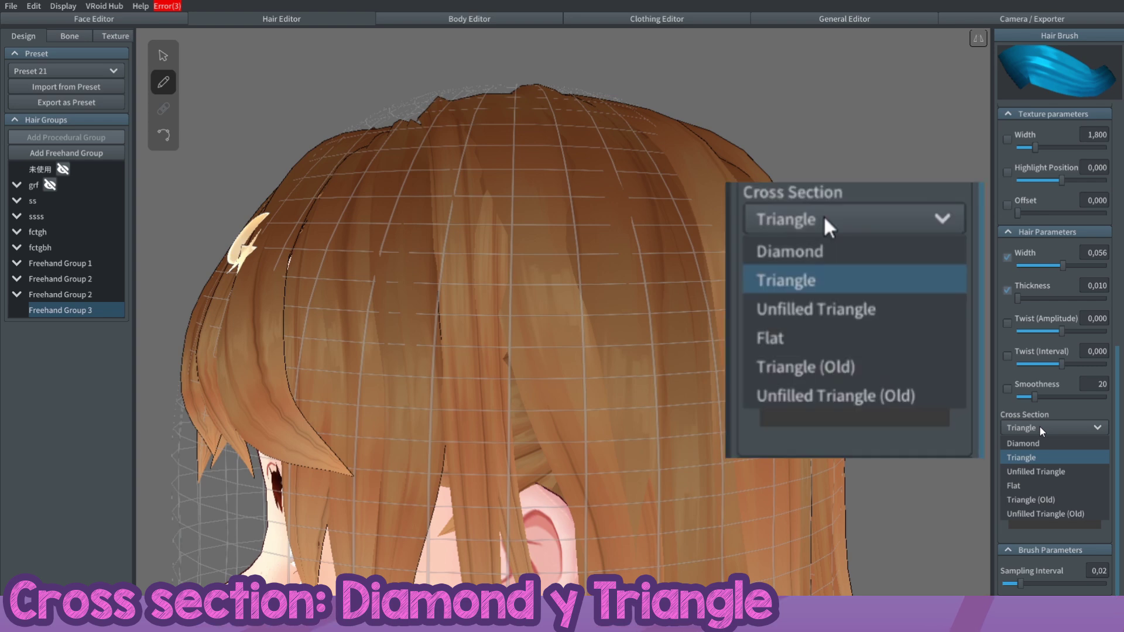
click(1035, 459)
- Draw a blue bow on the side of the head with Triangle strands, giving it two loops and two hanging tails
drag(566, 275, 489, 274)
key(ctrl+z)
key(ctrl+z)
mouse_move(567, 276)
mouse_down()
mouse_move(482, 284)
mouse_move(530, 275)
mouse_move(491, 274)
mouse_move(505, 264)
mouse_move(589, 284)
mouse_move(570, 287)
mouse_up()
key(ctrl+z)
key(ctrl+z)
key(ctrl+z)
key(ctrl+z)
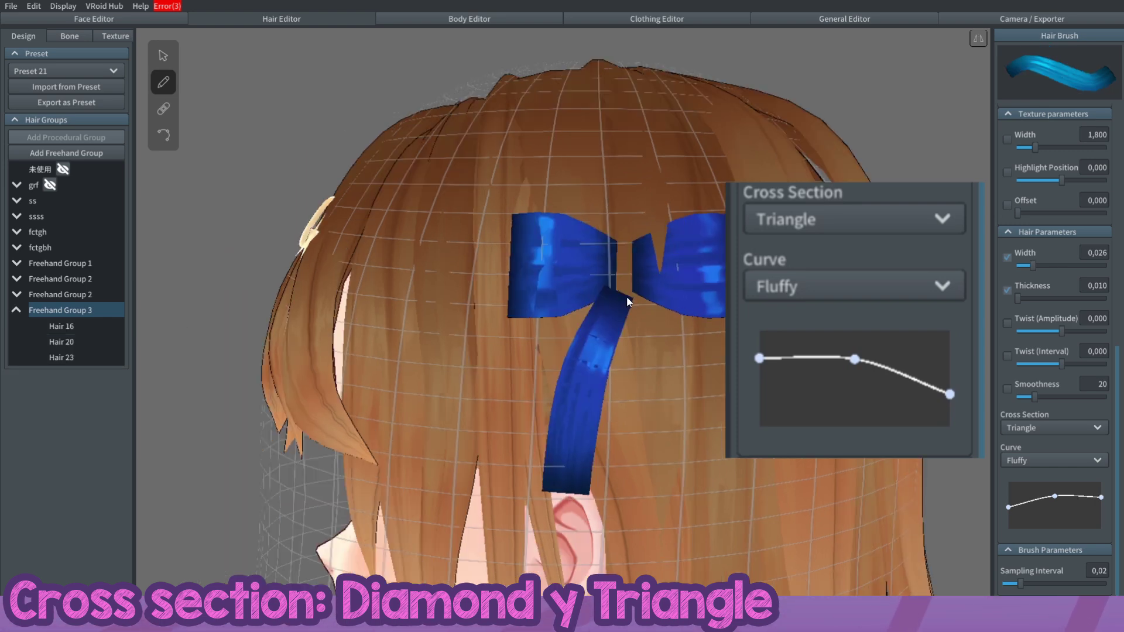
mouse_move(627, 302)
mouse_down()
mouse_move(666, 365)
mouse_move(683, 489)
mouse_up()
key(ctrl+z)
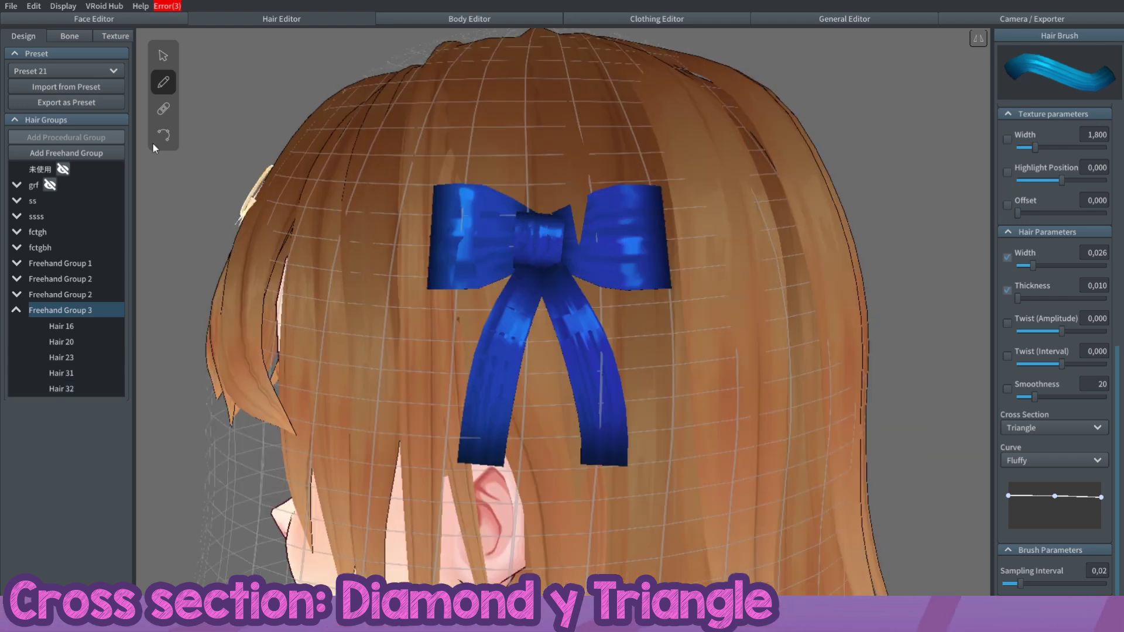
- Edit the control points of the bow's centre knot strand and select the loop toward the back of the head
click(164, 136)
click(542, 216)
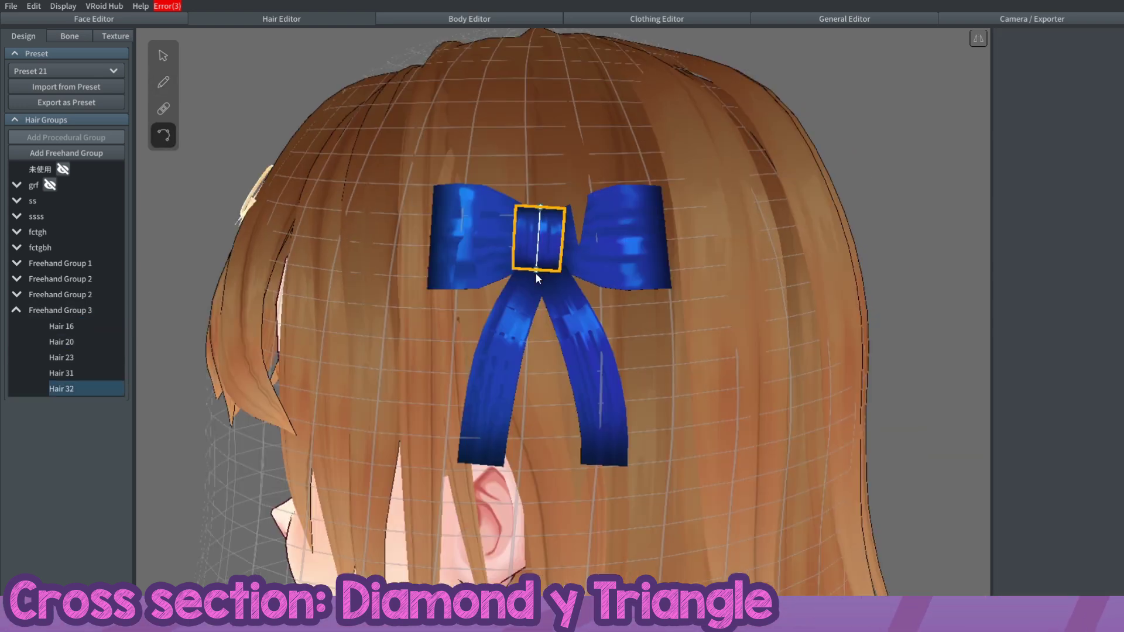
click(163, 56)
scroll(1054, 492, down, 1)
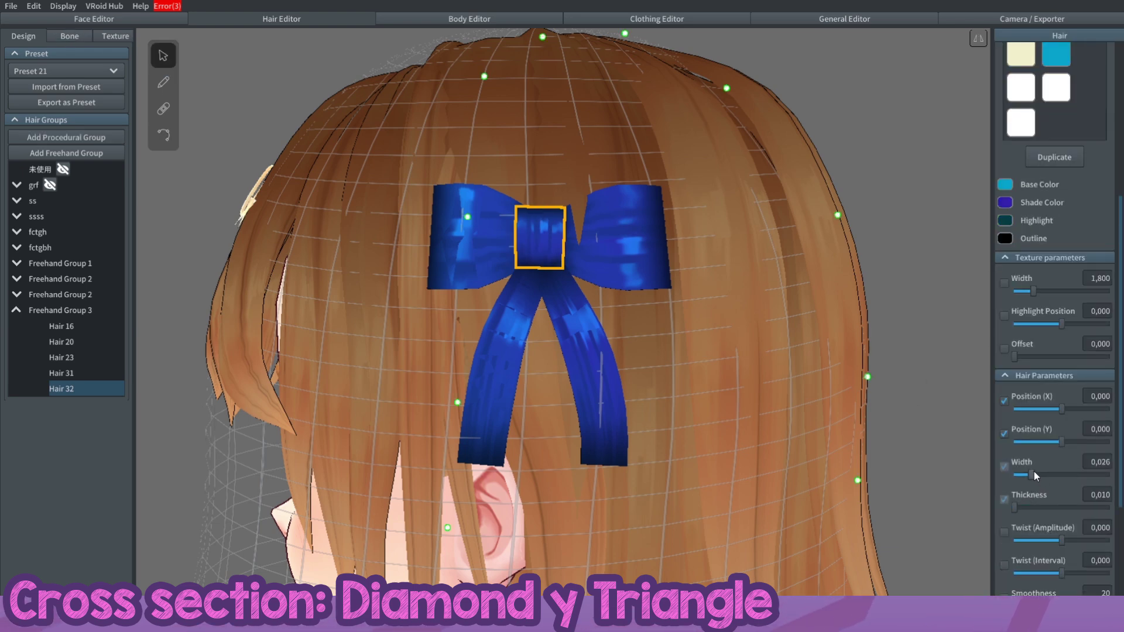
click(631, 256)
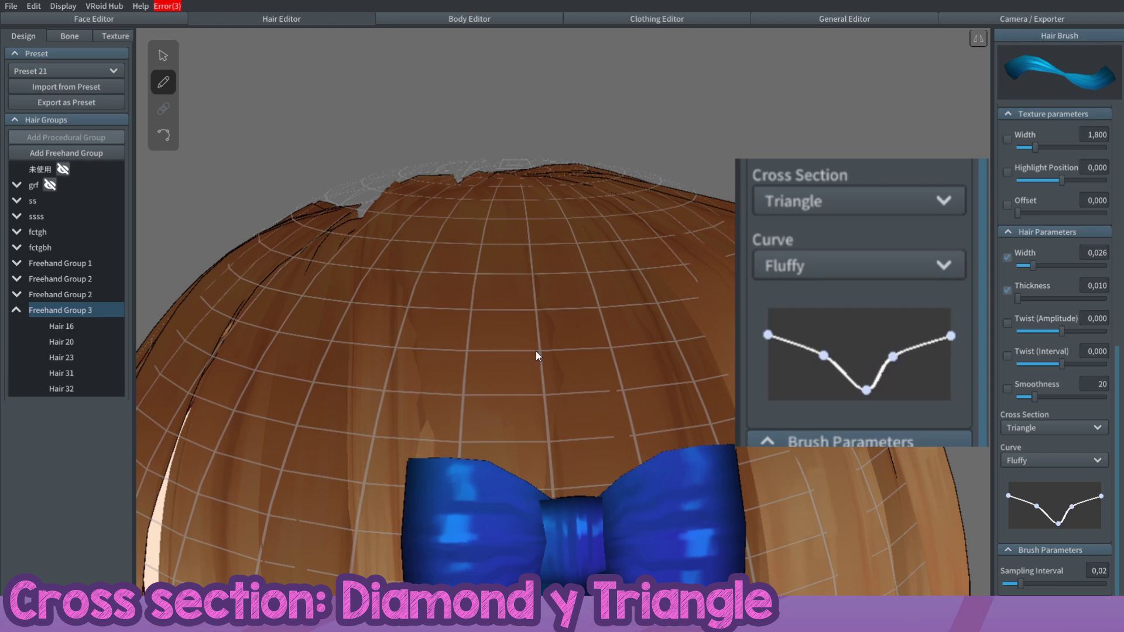
- Draw small bows above the large one, using the Triangle brush with a Fluffy curve that dips in the middle
drag(660, 356, 661, 358)
mouse_move(661, 357)
right_down()
mouse_move(691, 403)
mouse_move(405, 398)
right_up()
drag(507, 437, 519, 422)
mouse_move(520, 423)
right_down()
mouse_move(576, 445)
mouse_move(621, 433)
right_up()
click(1048, 460)
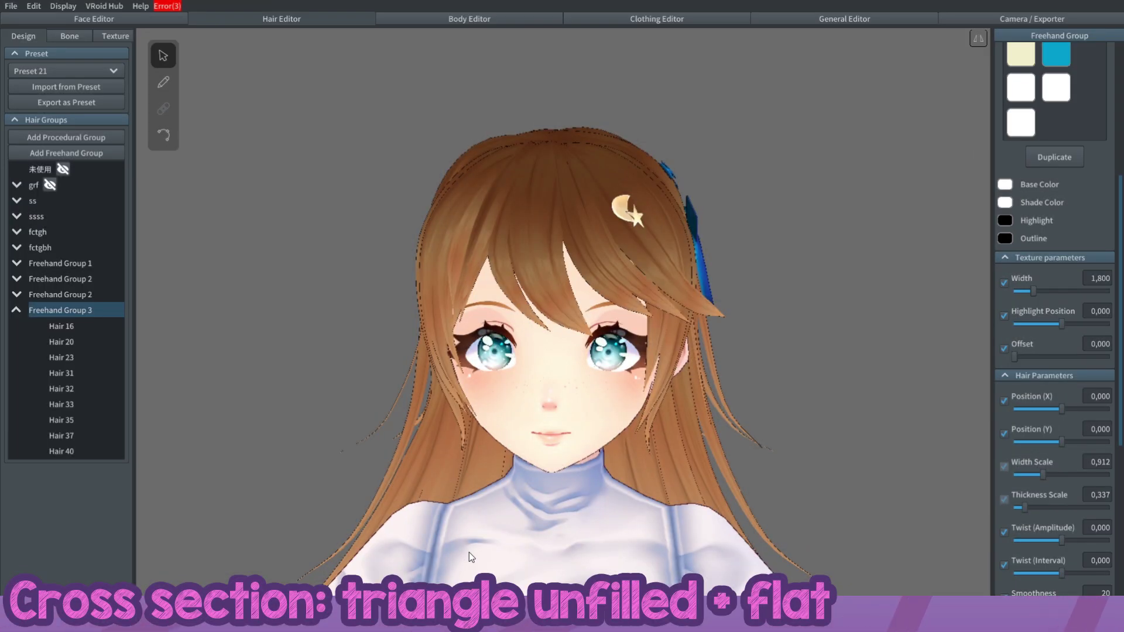
- Collapse the bow group's strand list and add another freehand hair group below it
right_drag(866, 264, 726, 271)
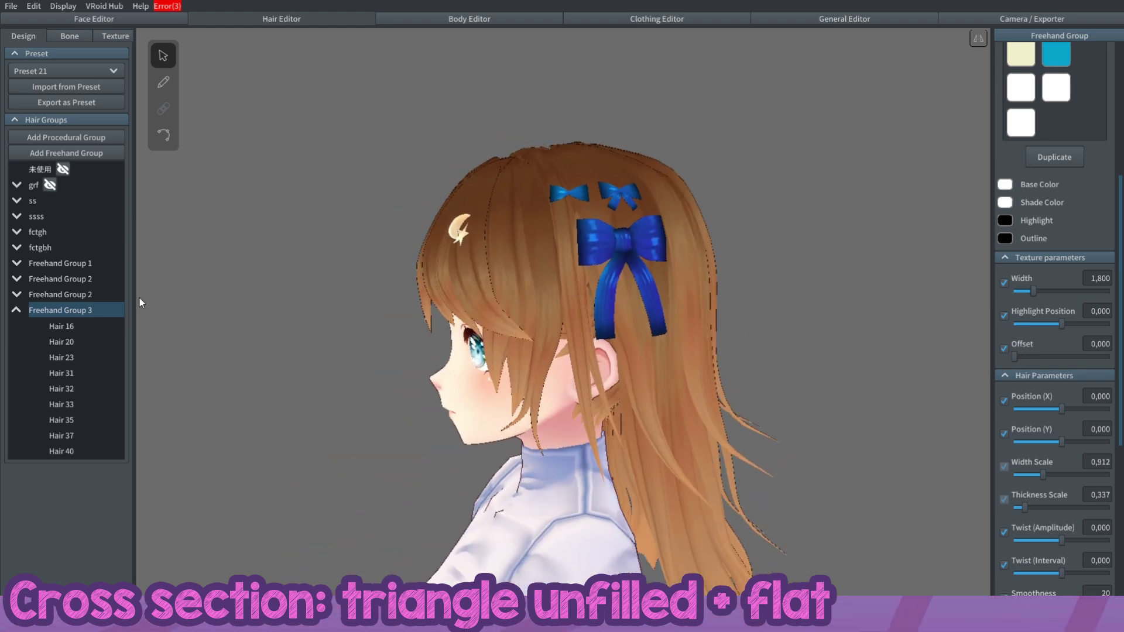
right_drag(142, 319, 271, 318)
click(15, 313)
mouse_move(775, 322)
right_down()
mouse_move(747, 324)
mouse_move(802, 322)
right_up()
scroll(761, 316, up, 2)
middle_drag(565, 263, 592, 302)
scroll(593, 303, up, 2)
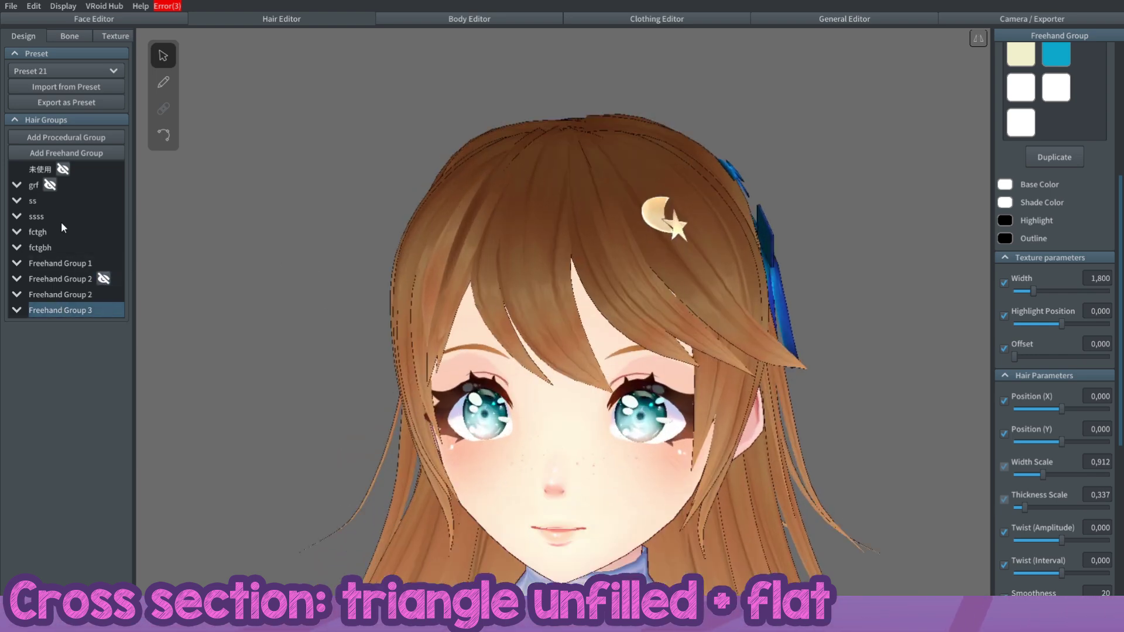
click(71, 153)
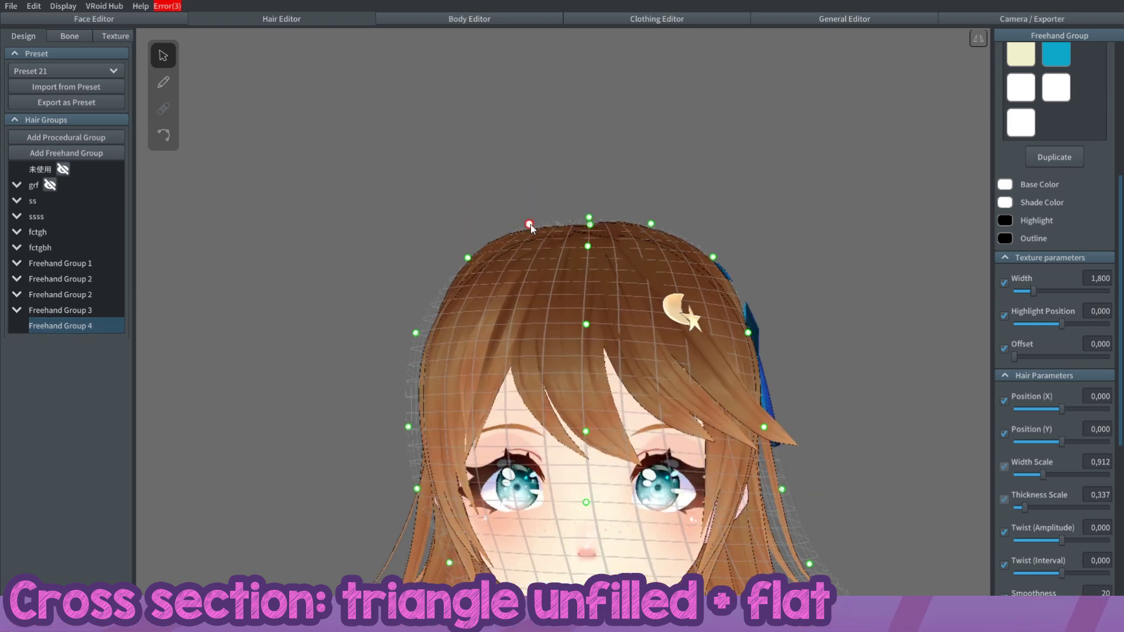
- Raise the new group's guide mesh above the top of the head and narrow it from front to back
drag(528, 103, 445, 130)
drag(428, 226, 429, 222)
right_drag(433, 222, 650, 229)
middle_drag(650, 229, 644, 166)
drag(759, 357, 607, 354)
drag(753, 420, 588, 439)
drag(753, 545, 625, 539)
middle_drag(650, 351, 651, 492)
drag(740, 295, 607, 299)
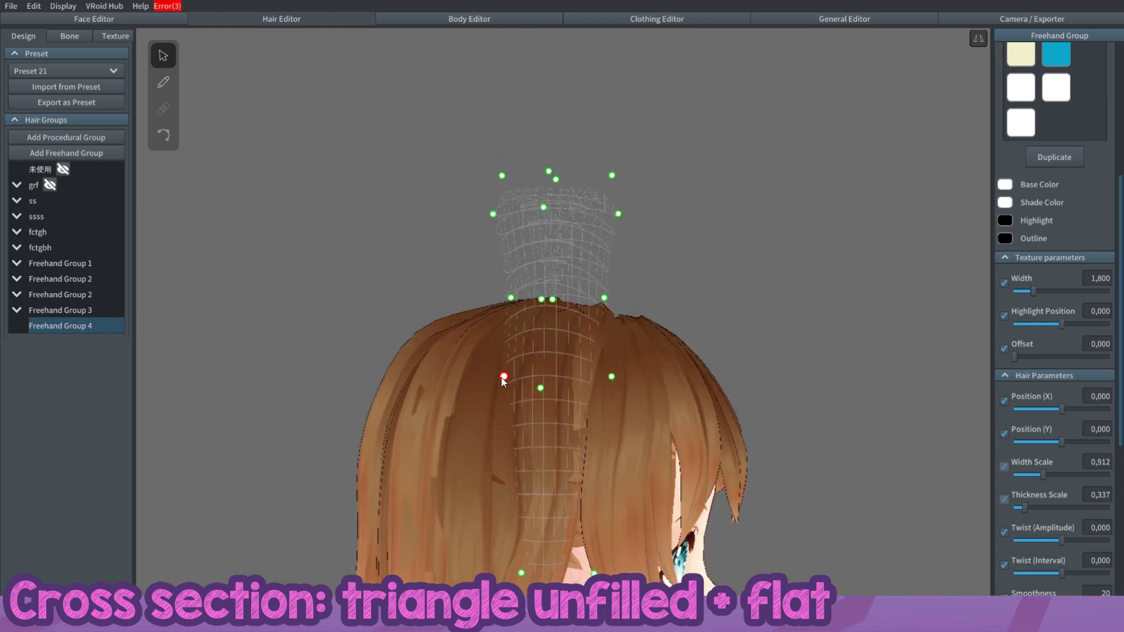
- Shape the Triangle brush's Fluffy curve into an arch tapering at the end, with width 0.100 and thickness 0.450
right_drag(600, 301, 620, 342)
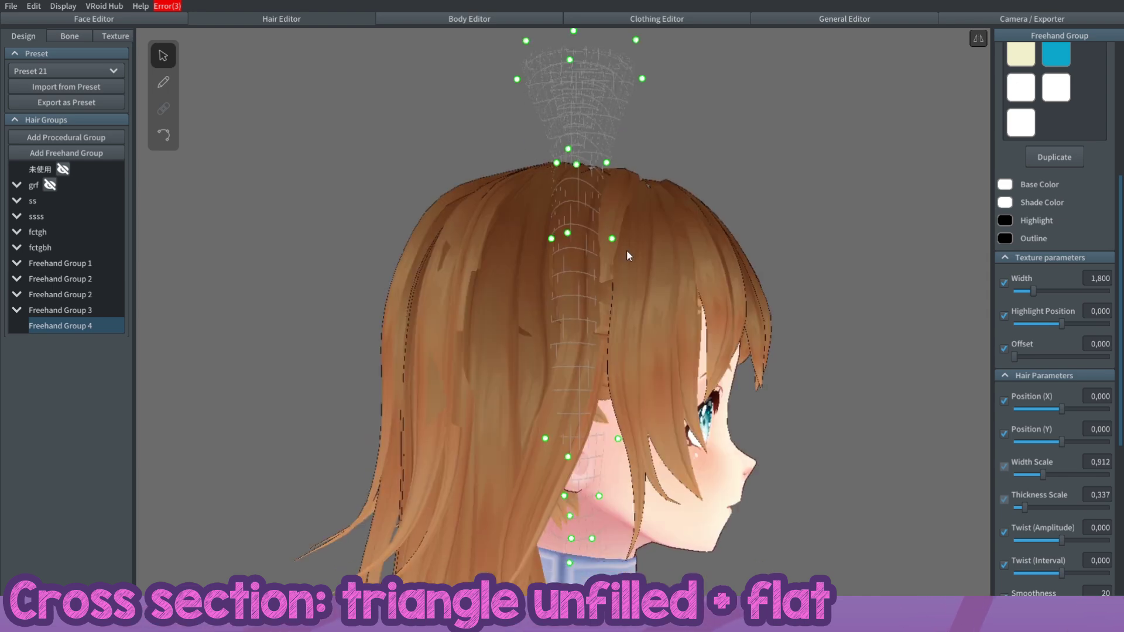
right_drag(681, 455, 615, 381)
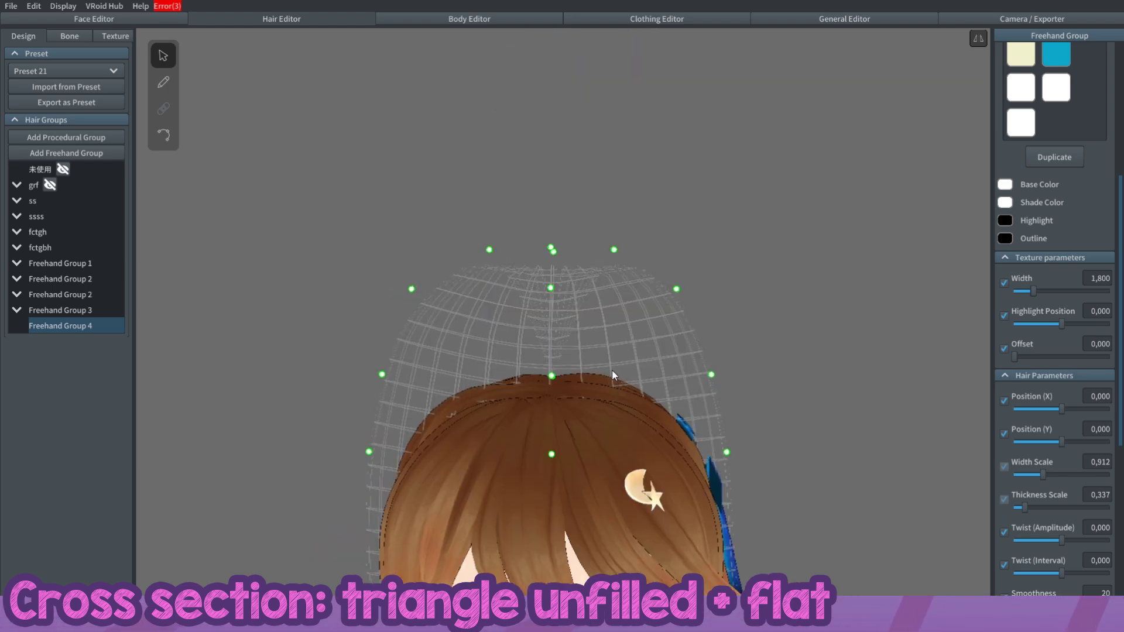
middle_drag(615, 381, 631, 280)
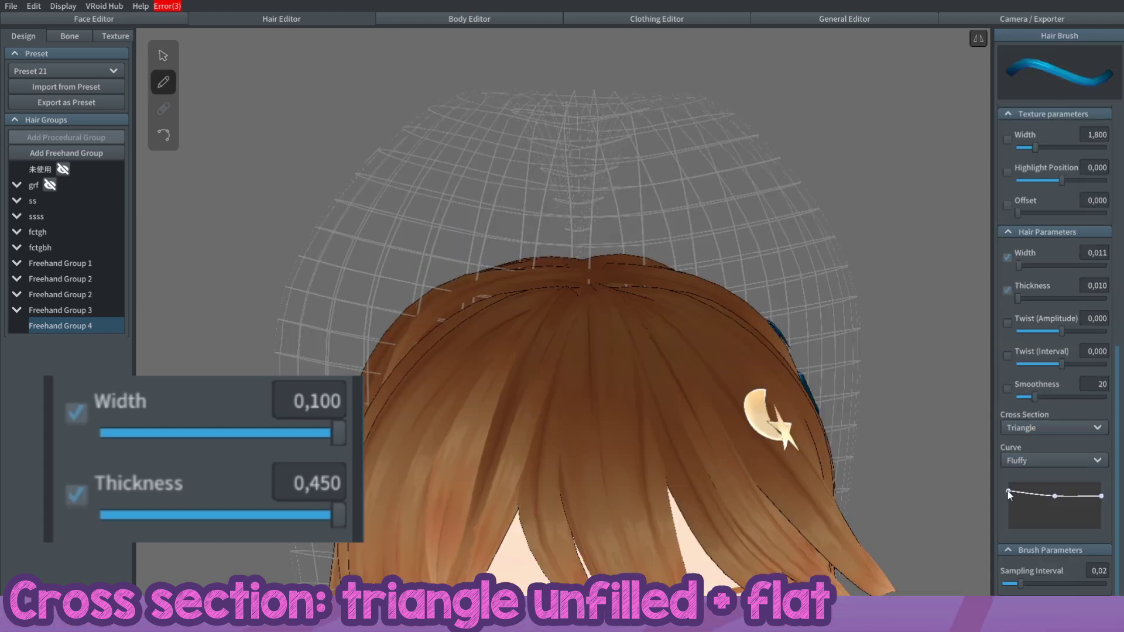
right_drag(557, 251, 591, 328)
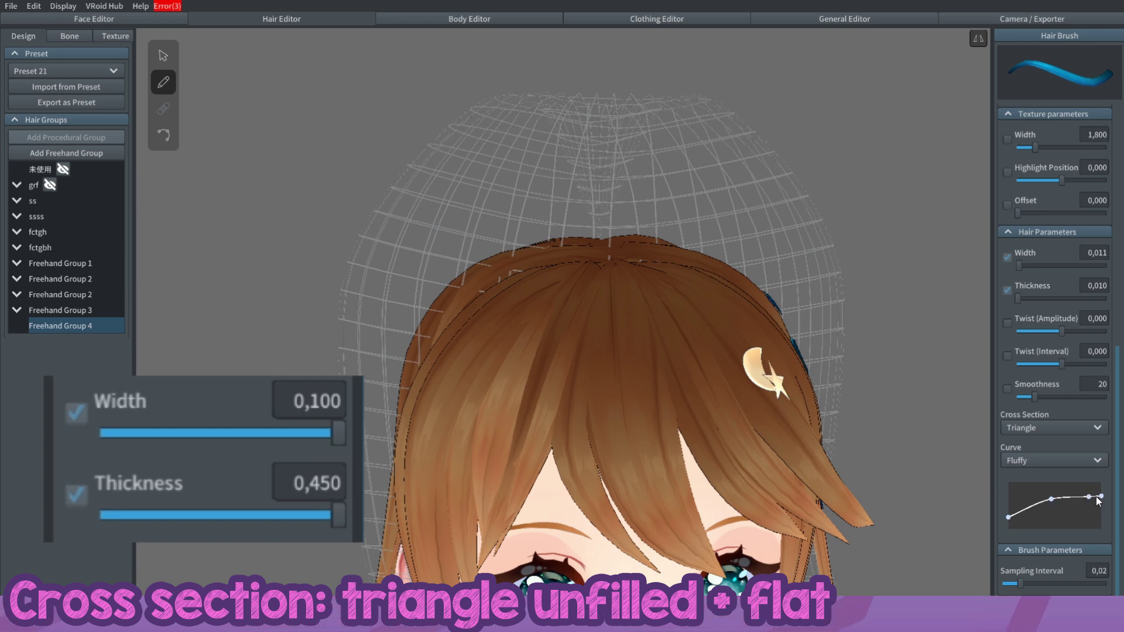
drag(1051, 499, 1048, 491)
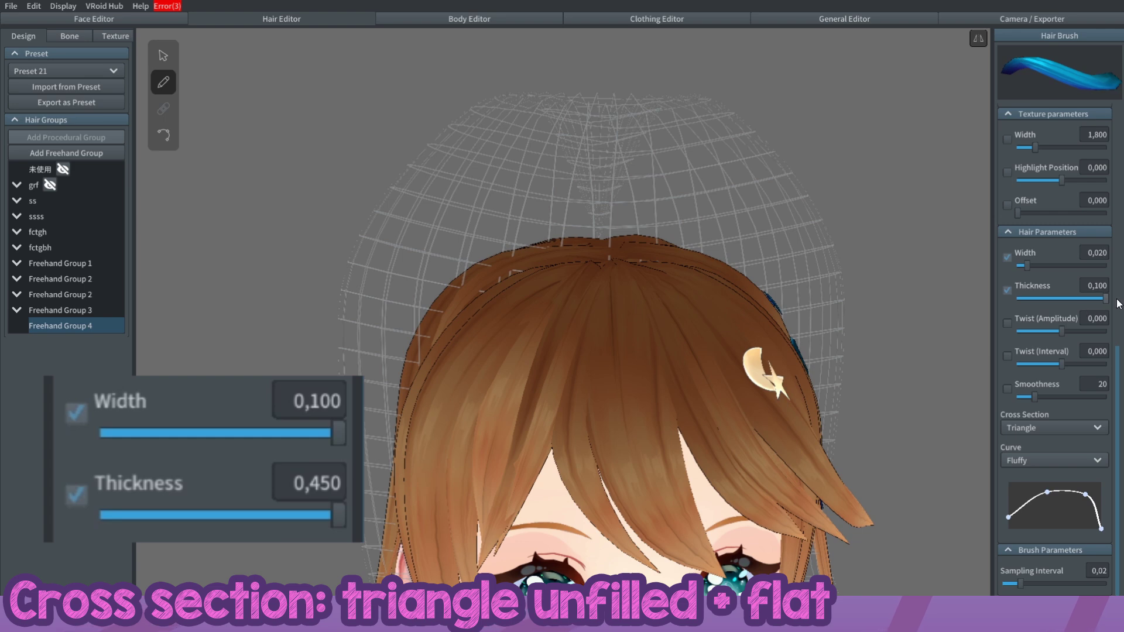
drag(1028, 265, 1065, 265)
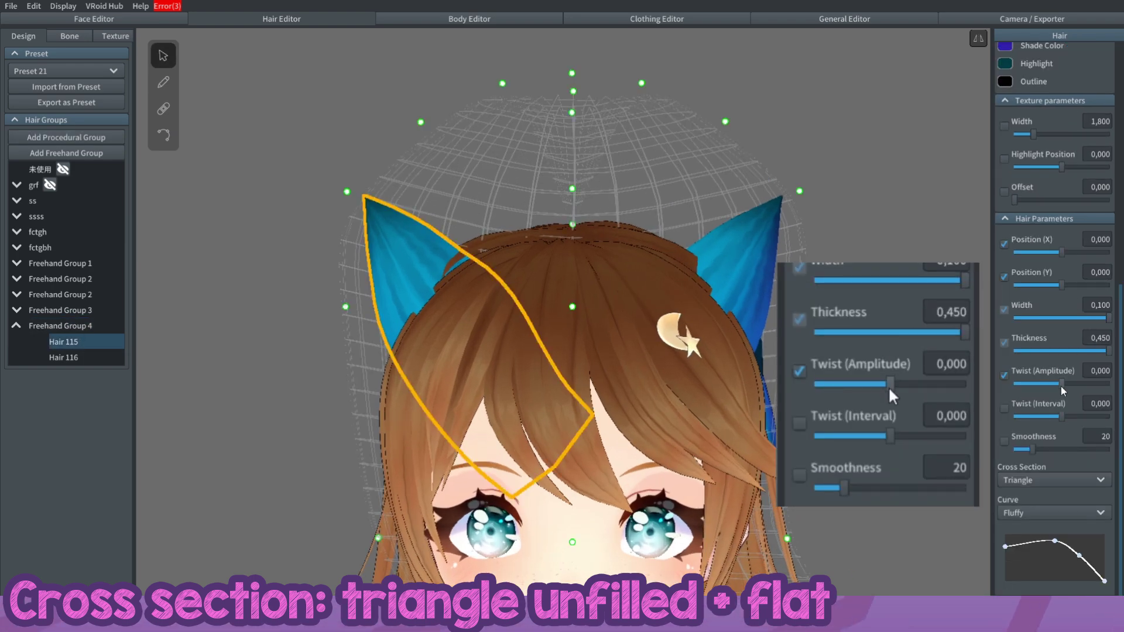
- Twist the ear strands with amplitude 0.620 on Hair 115, and amplitude -0.620 and interval -0.087 on Hair 116
drag(1061, 384, 1067, 384)
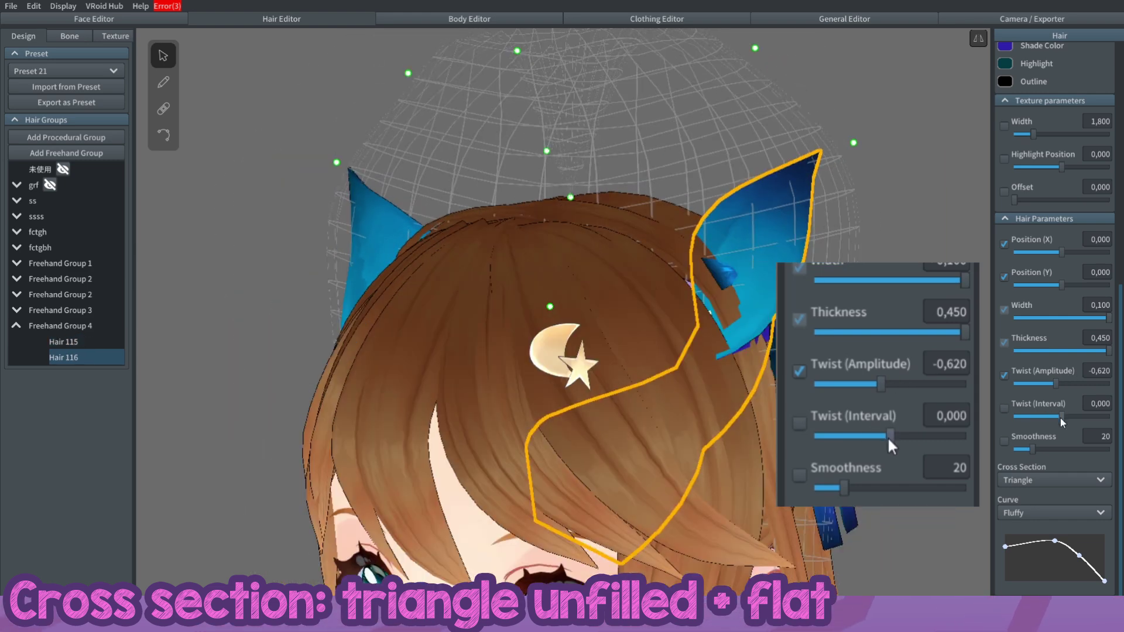
drag(1062, 417, 1041, 417)
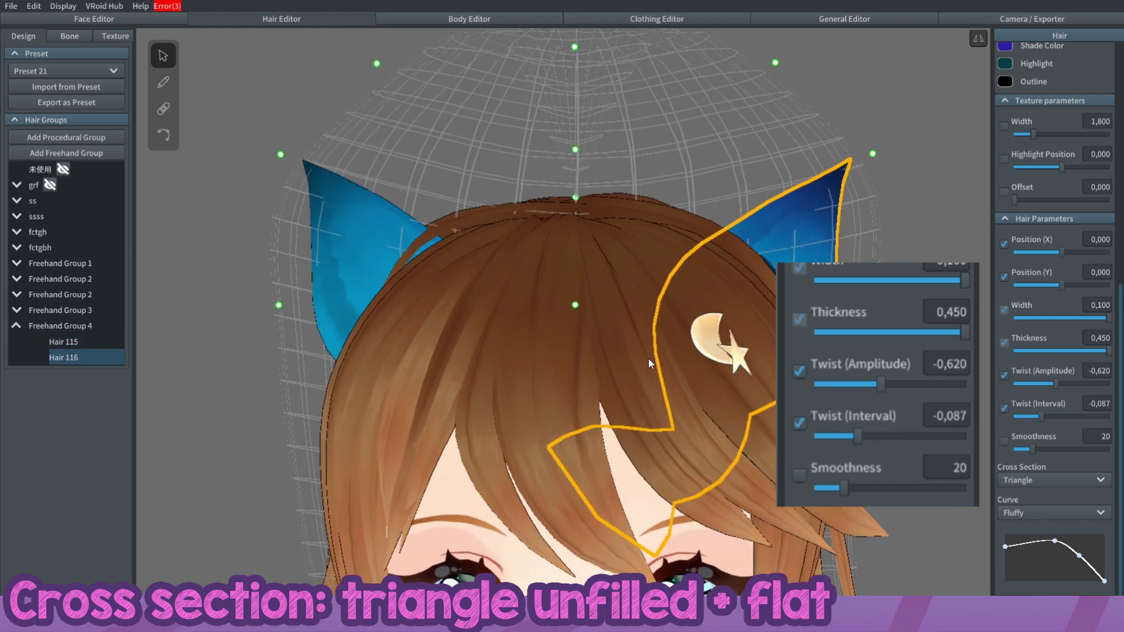
click(402, 262)
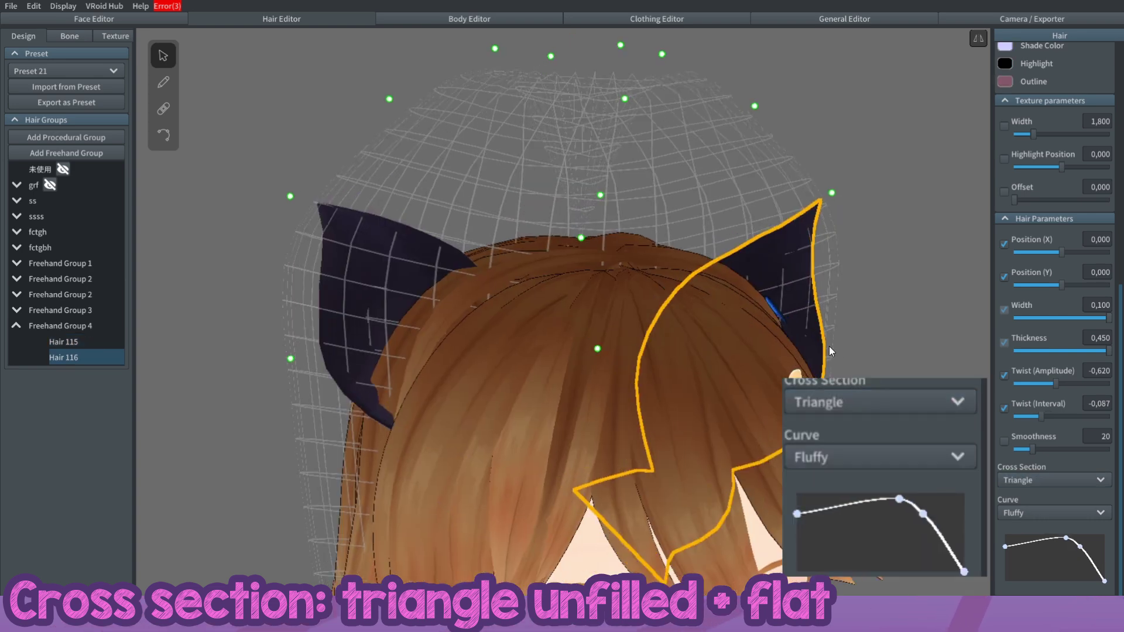
- Set the cross section of the Hair 116 ear strand to Unfilled Triangle
click(1051, 481)
click(1033, 525)
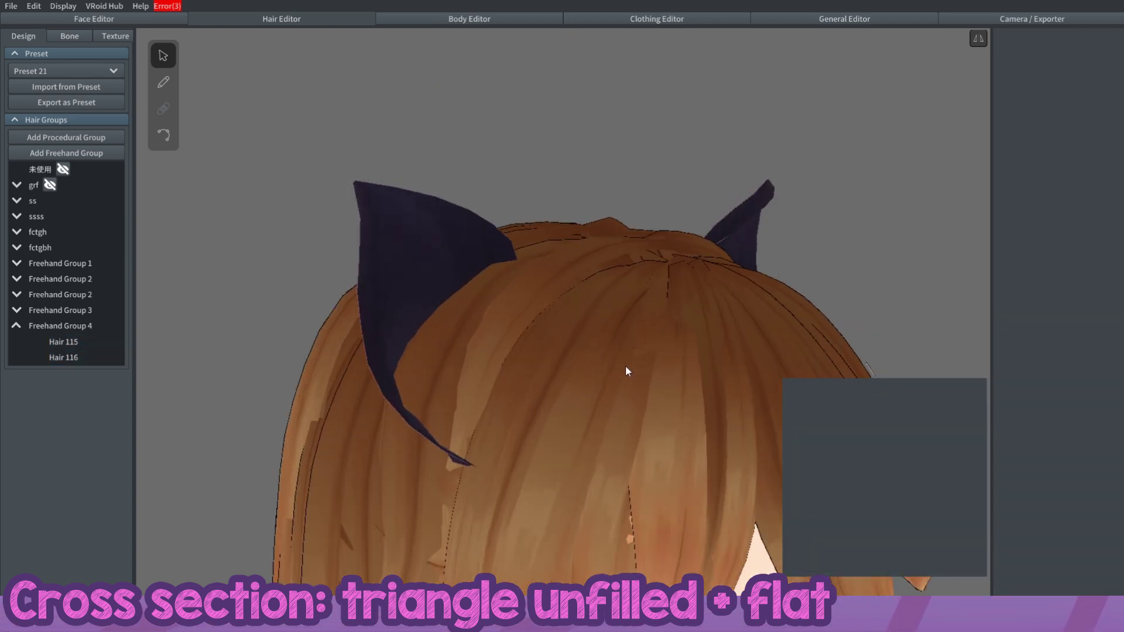
mouse_move(625, 365)
right_down()
mouse_move(665, 362)
mouse_move(624, 357)
mouse_move(605, 373)
mouse_move(641, 366)
right_up()
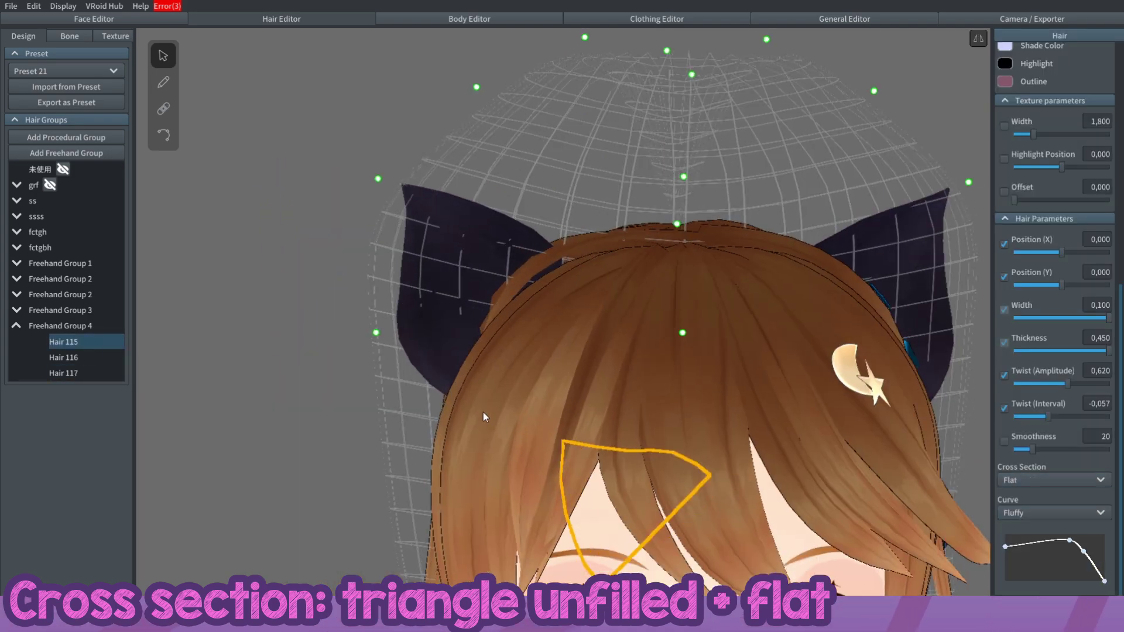
- Duplicate the Hair 116 ear strand and apply the pale pink material to the ears' Flat strands
right_click(56, 357)
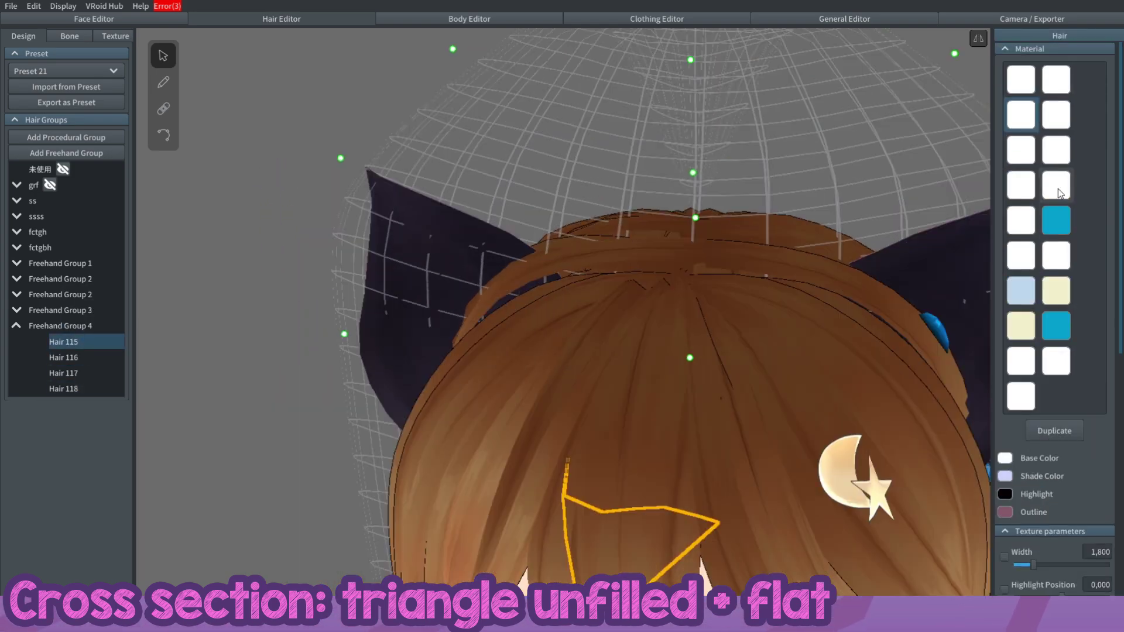
right_drag(644, 246, 689, 239)
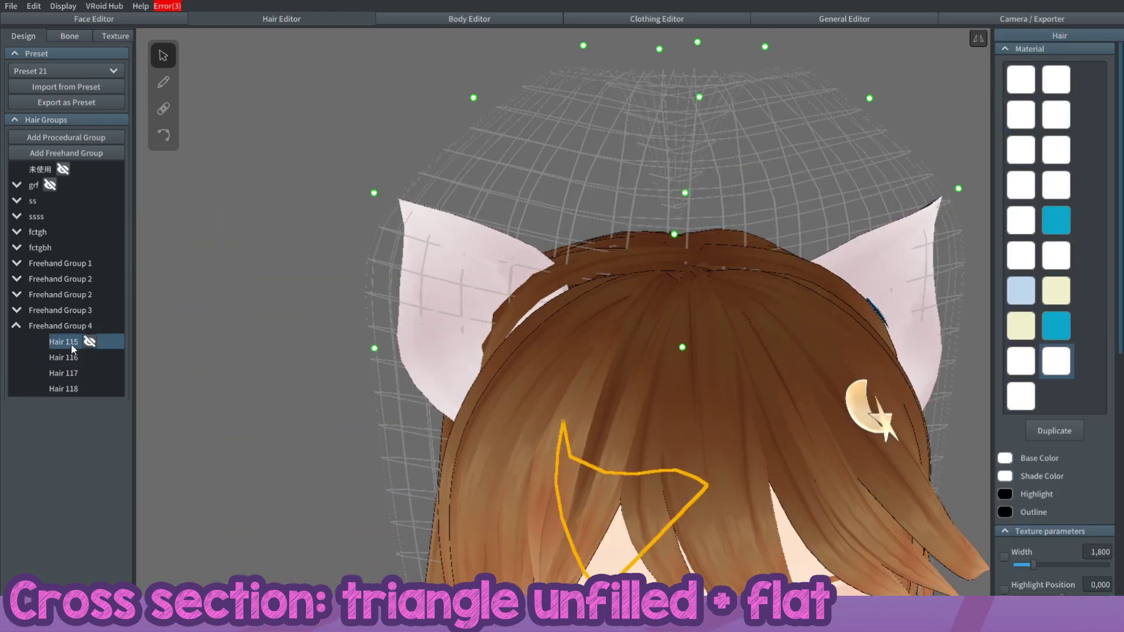
- Narrow the Hair 119 copy of the ear strand to a width of 0.060 and unhide Hair 115
click(73, 403)
scroll(1059, 467, down, 11)
drag(1100, 320, 1078, 325)
scroll(1022, 166, up, 6)
click(96, 341)
- Assign the dark material to the outer strand Hair 115 and the pale pink material to the inner strand Hair 119
scroll(1057, 143, up, 5)
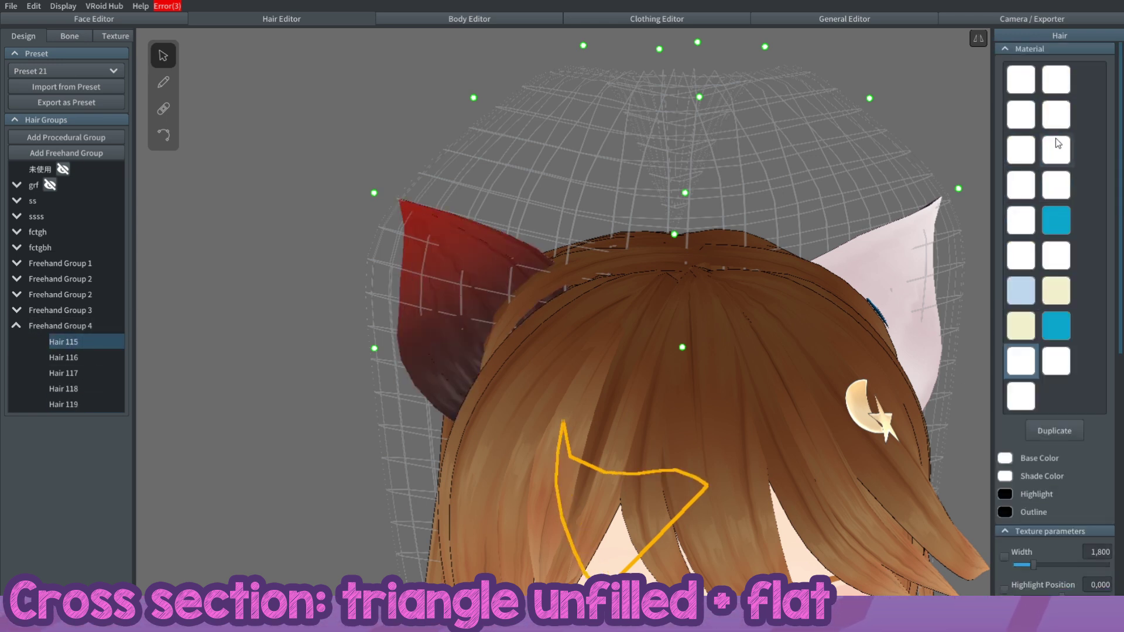
click(1026, 360)
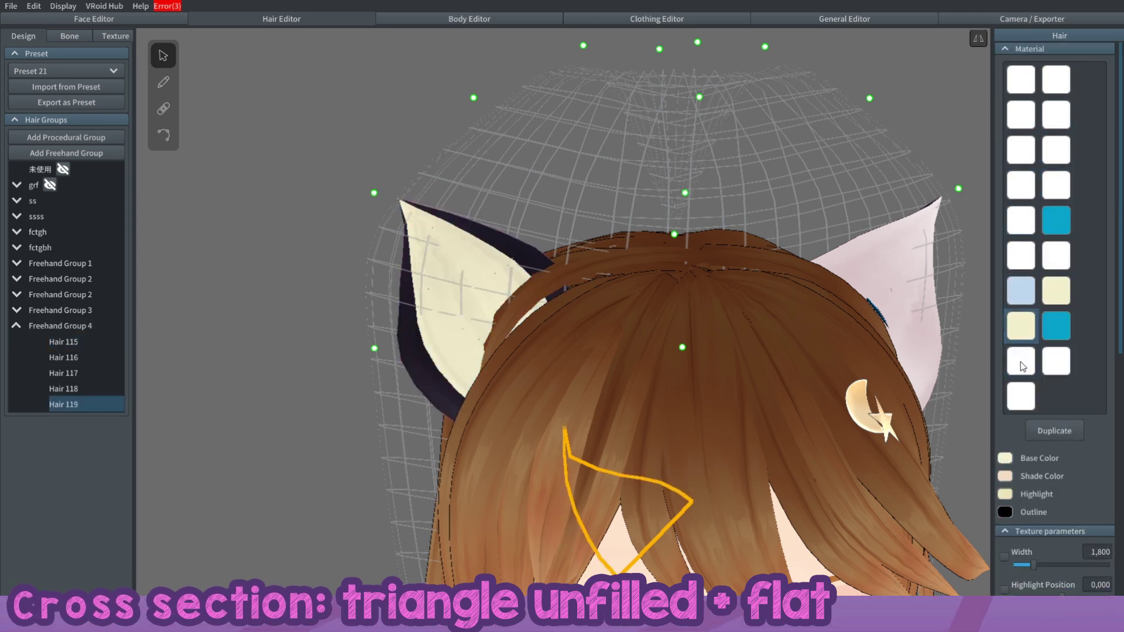
scroll(1077, 497, down, 7)
mouse_move(614, 299)
right_down()
mouse_move(744, 264)
mouse_move(622, 298)
right_up()
scroll(622, 298, up, 2)
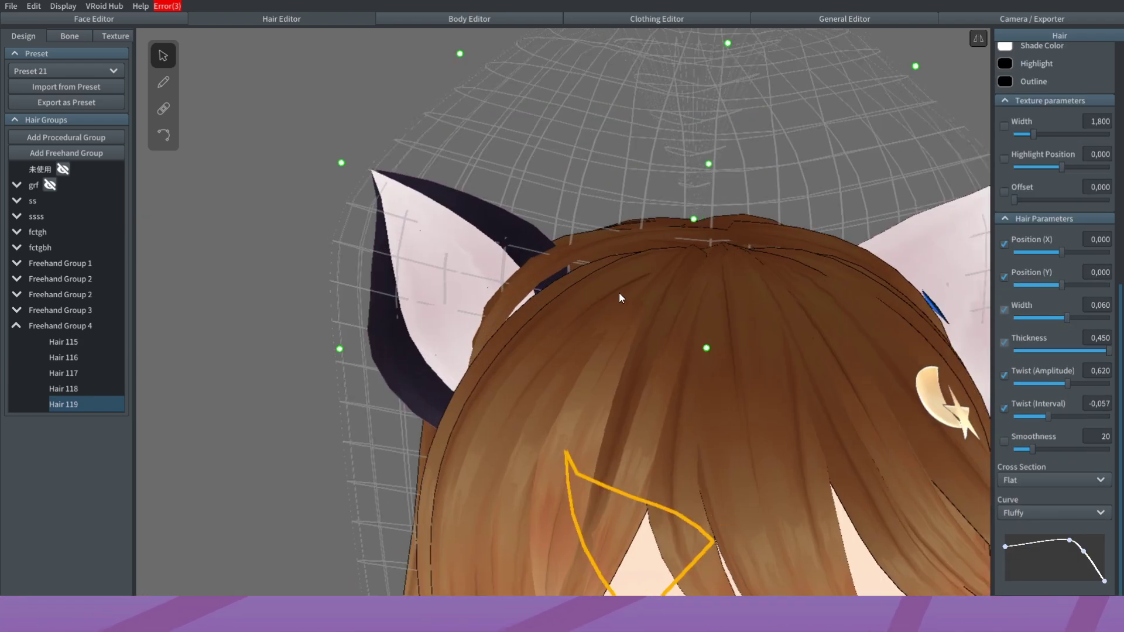
- Give the opposite ear the same layers, with a dark outer strand and a pale pink inner copy of width 0.071
click(163, 135)
scroll(459, 239, down, 3)
right_drag(460, 238, 792, 300)
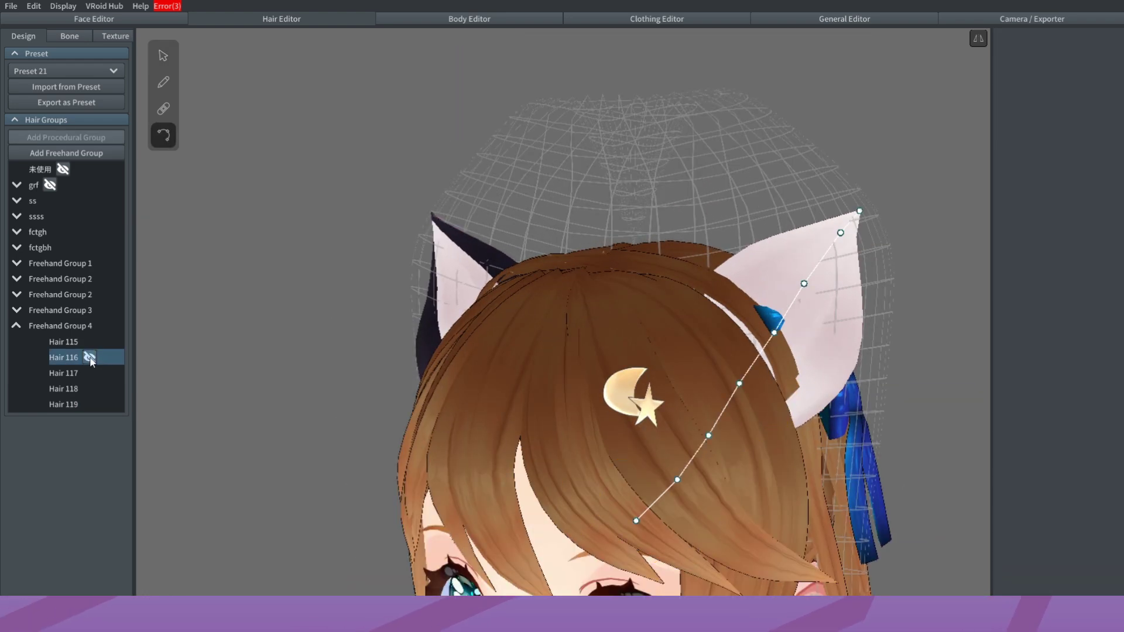
click(86, 388)
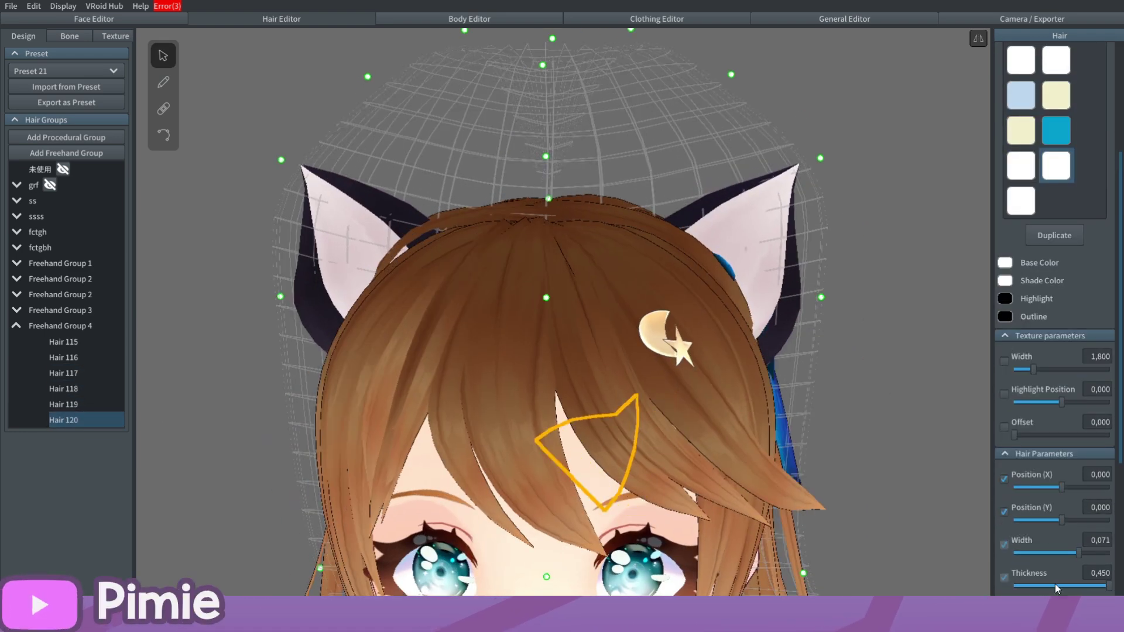
scroll(1065, 409, down, 5)
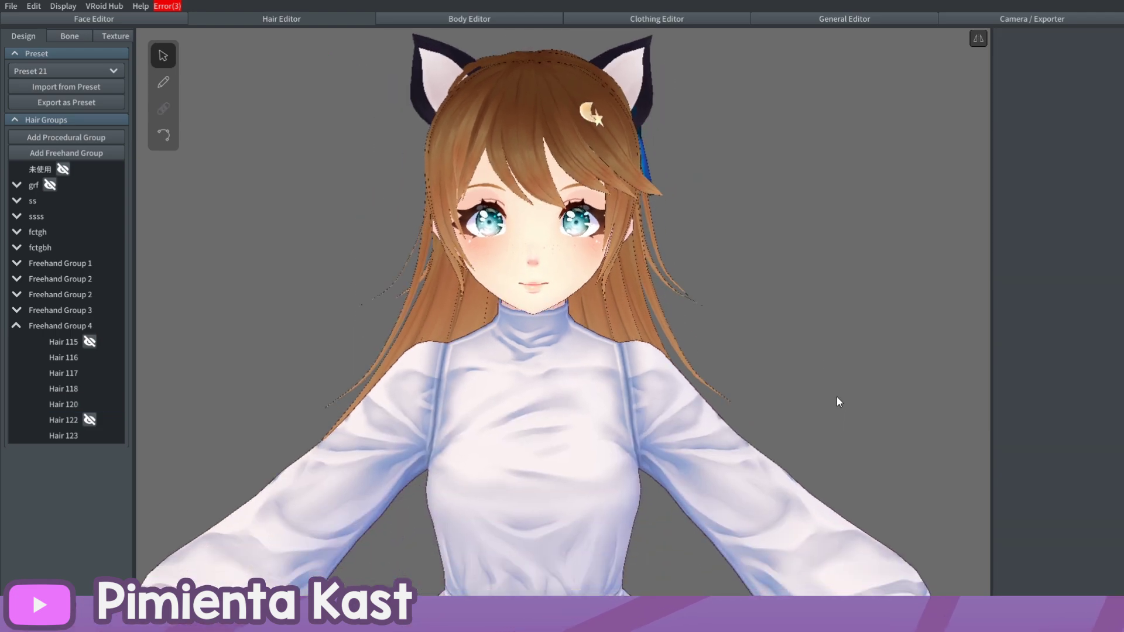
- Examine the finished cat ears together with the bows and hair clip from several angles and distances
right_drag(837, 396, 516, 372)
scroll(613, 370, up, 3)
scroll(693, 420, down, 5)
scroll(676, 413, up, 5)
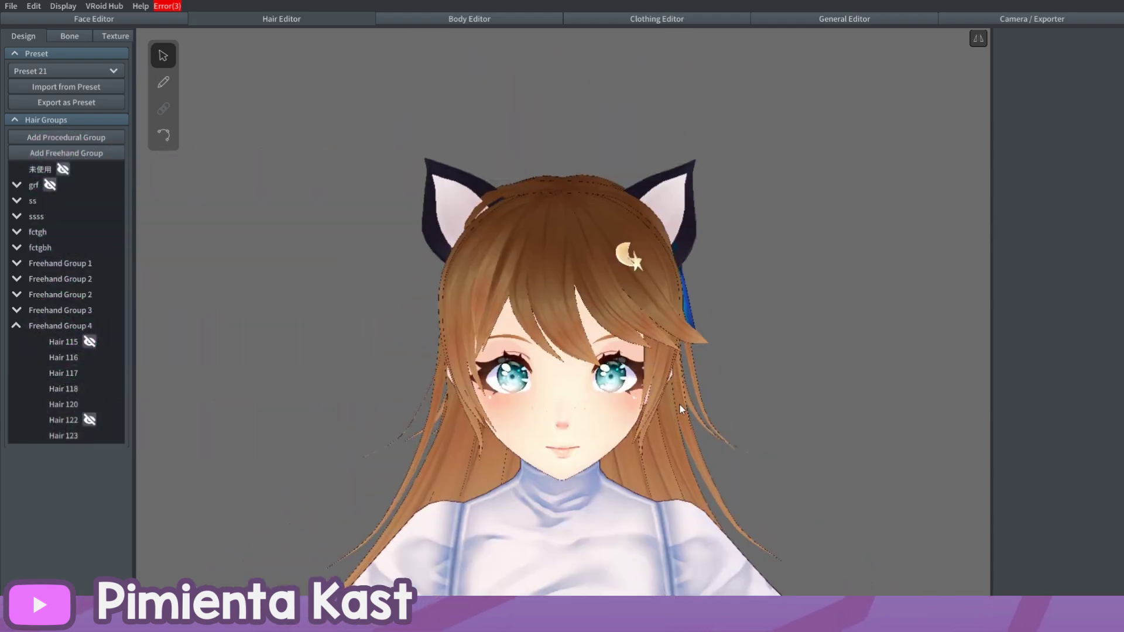